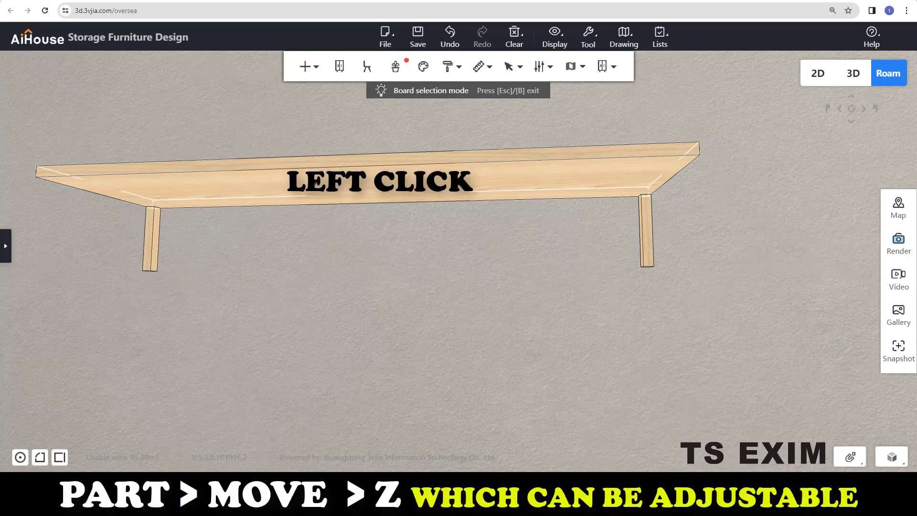
Lower the shelf's roof panel by setting its Z position to 75
left_click(289, 190)
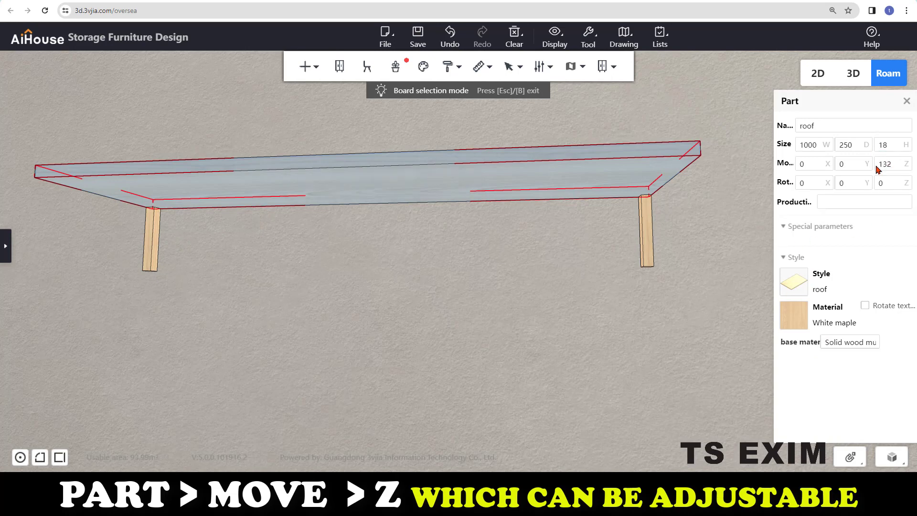
left_click(895, 164)
double_click(895, 164)
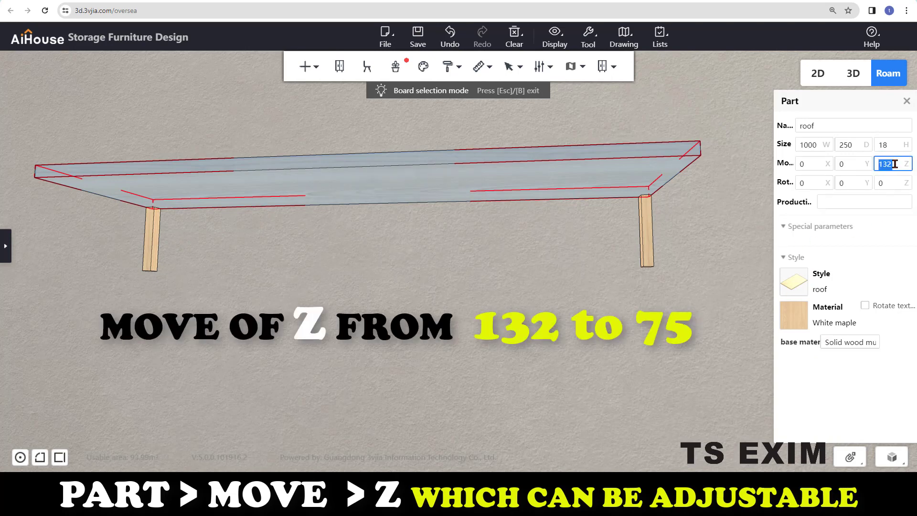
type("75")
key("Return")
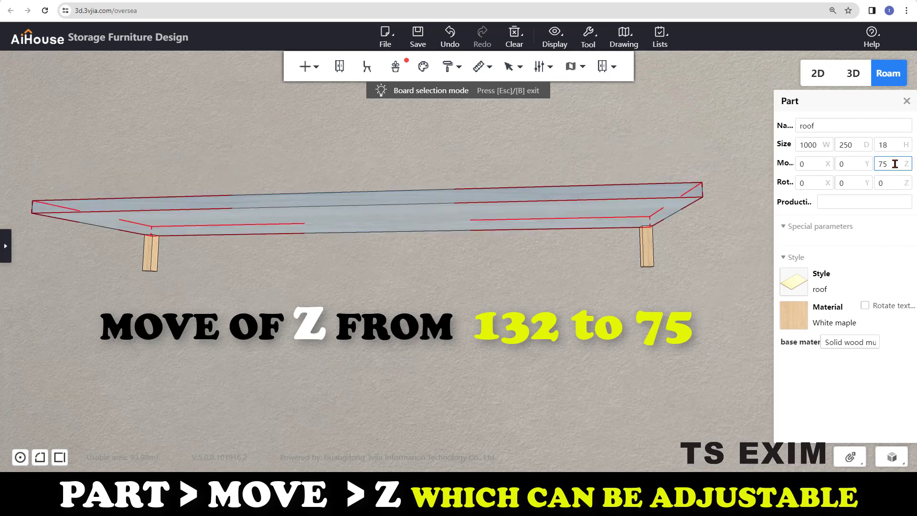
left_click(248, 259)
Lower the roof panel by a further 9, to a Z position of 66
left_click_drag(595, 268, 528, 262)
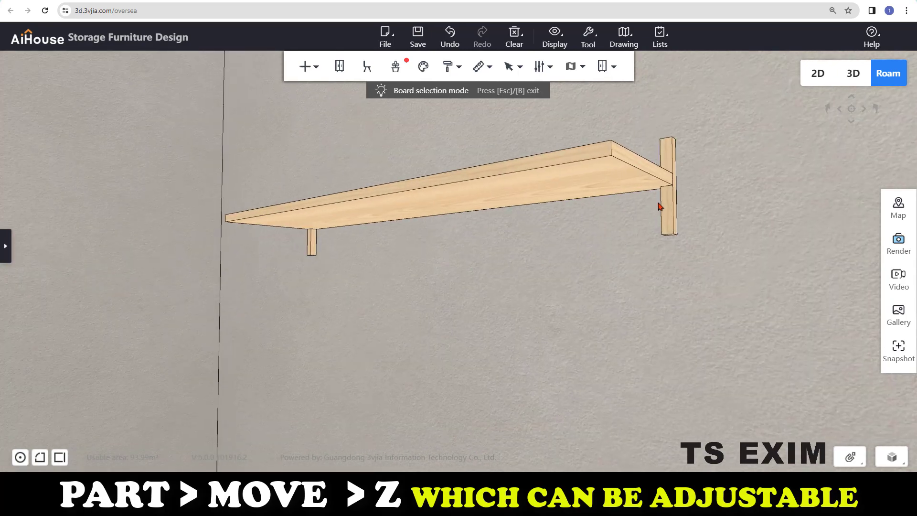
left_click(604, 182)
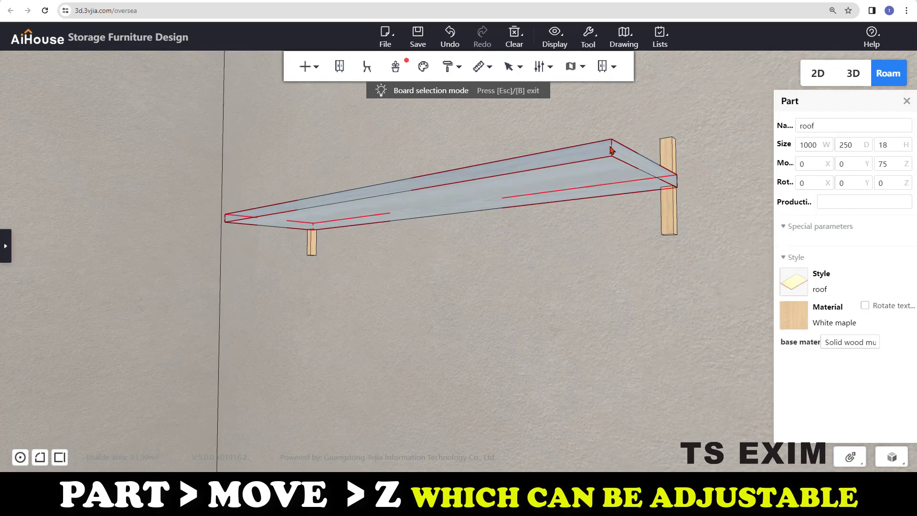
left_click(877, 142)
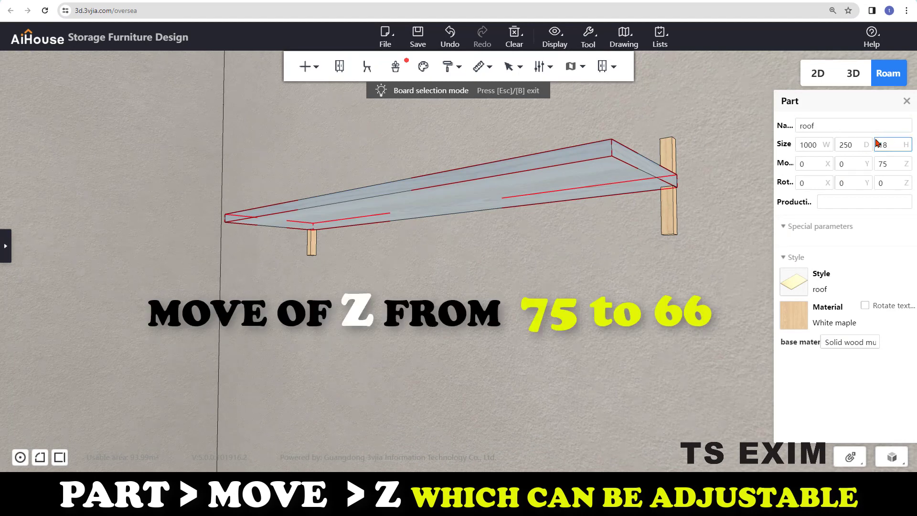
left_click(889, 164)
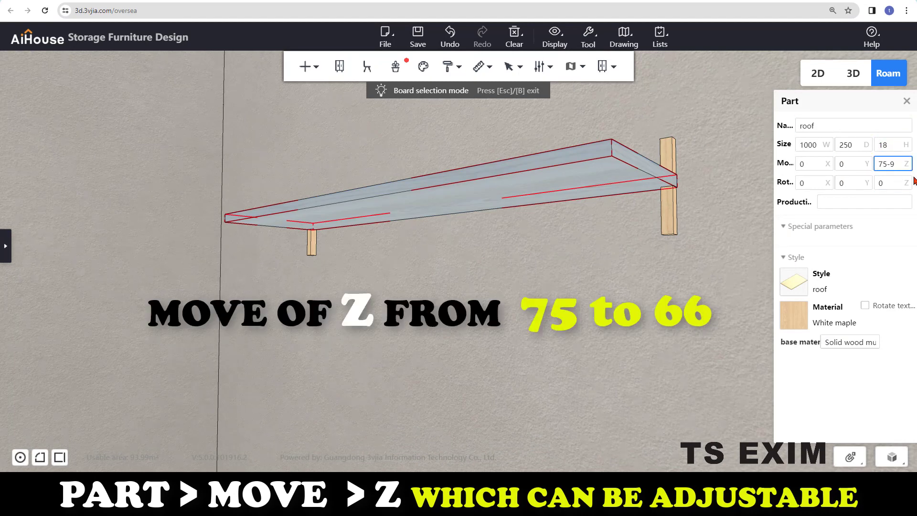
type("-9")
key("Return")
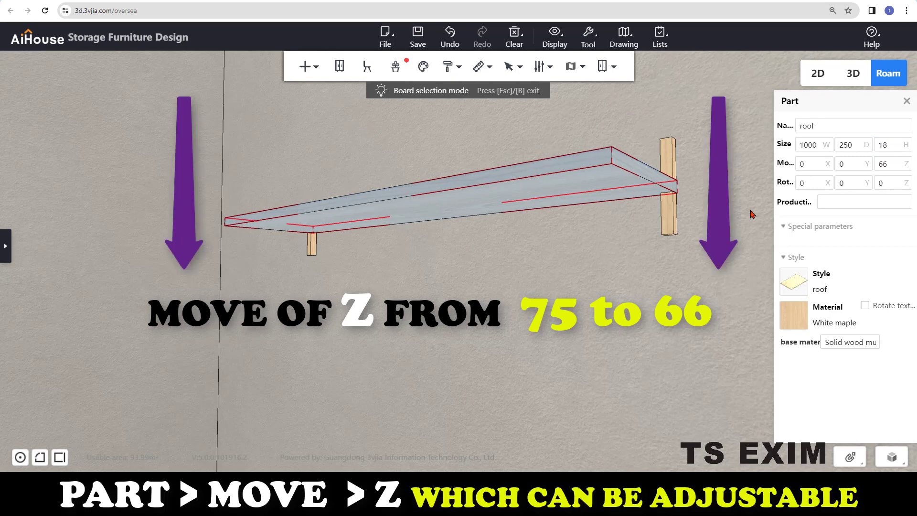
left_click(651, 283)
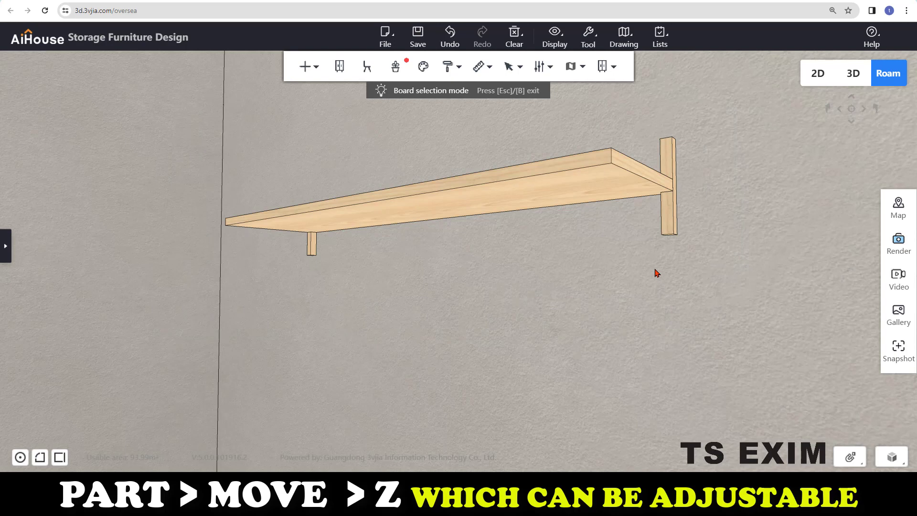
Open the roof panel for Panel Point Editing
middle_click_drag(640, 215, 613, 259)
left_click_drag(610, 334, 605, 354)
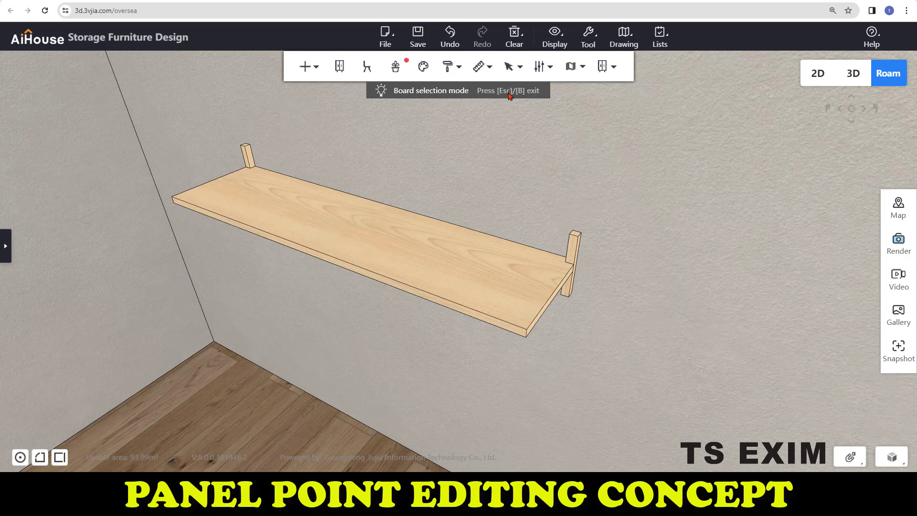
left_click(423, 249)
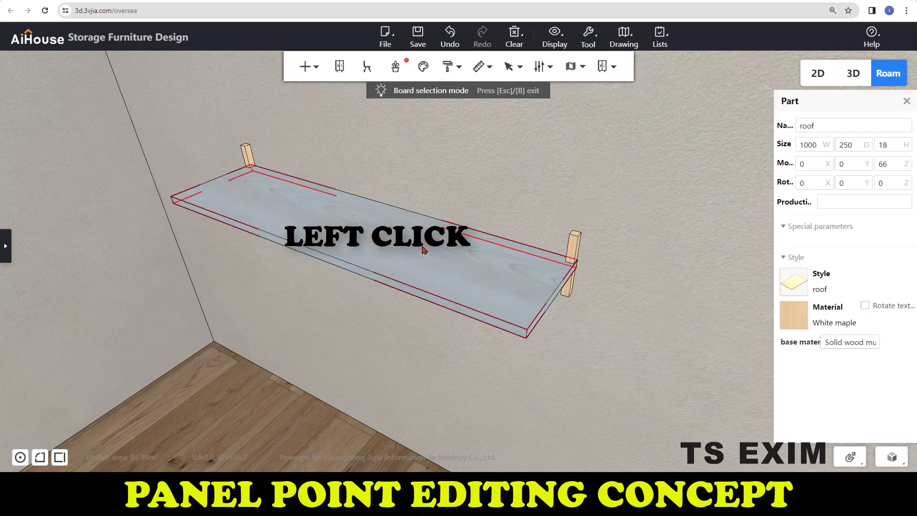
right_click(381, 238)
mouse_move(431, 350)
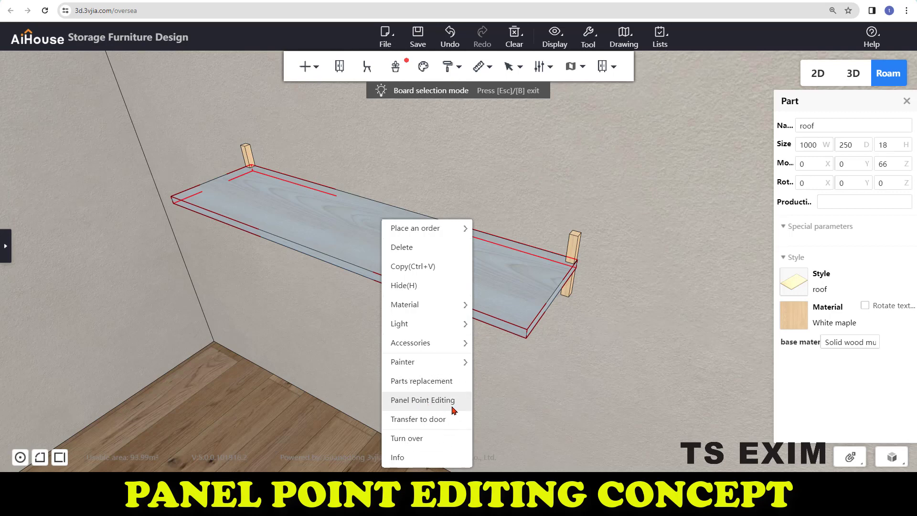
left_click(428, 403)
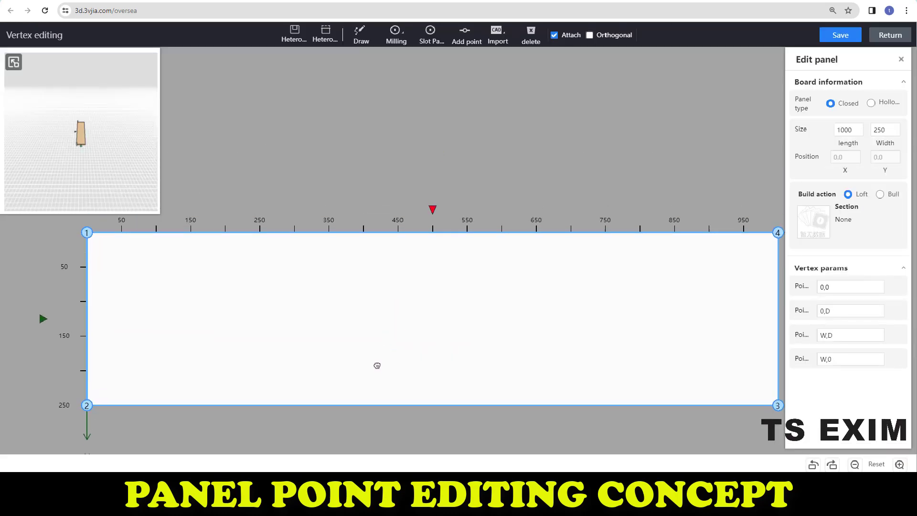
Examine the shelf panel and its two brackets closely in an enlarged 3D preview
left_click_drag(374, 370, 368, 378)
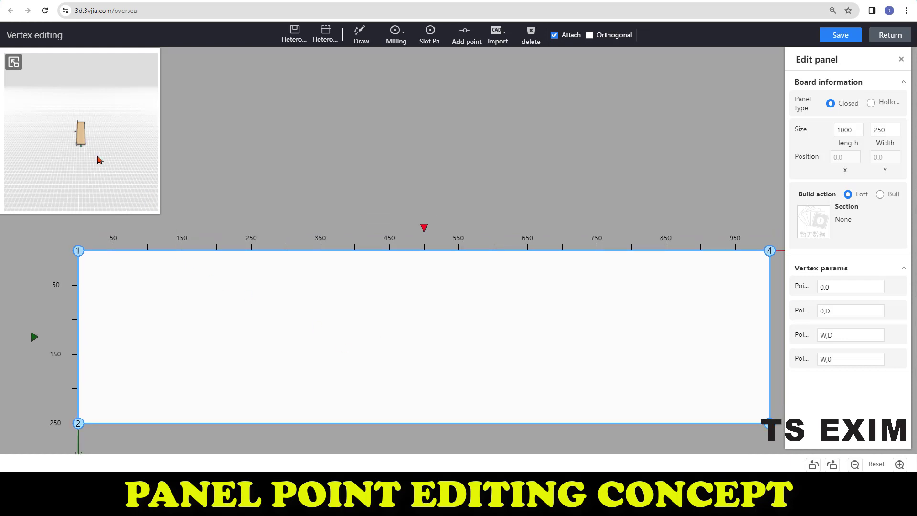
scroll(89, 143, "up", 2)
scroll(93, 139, "up", 4)
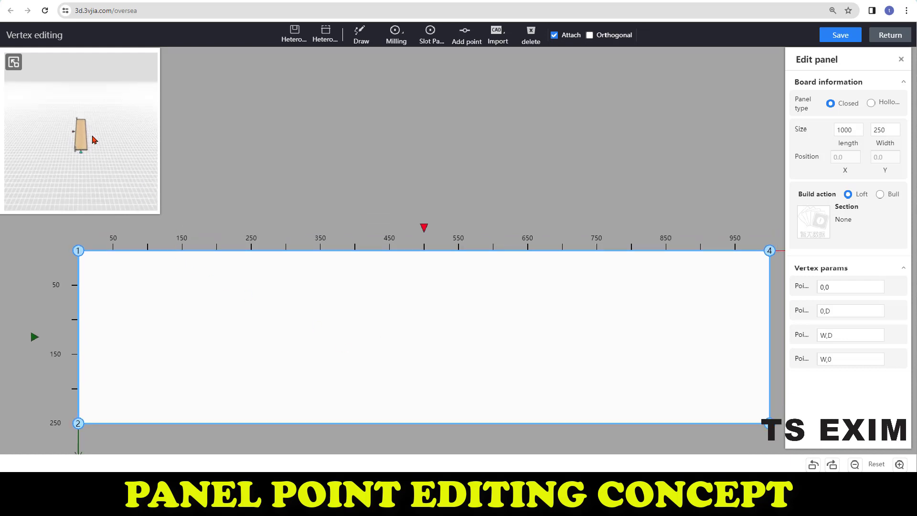
left_click_drag(97, 134, 150, 193)
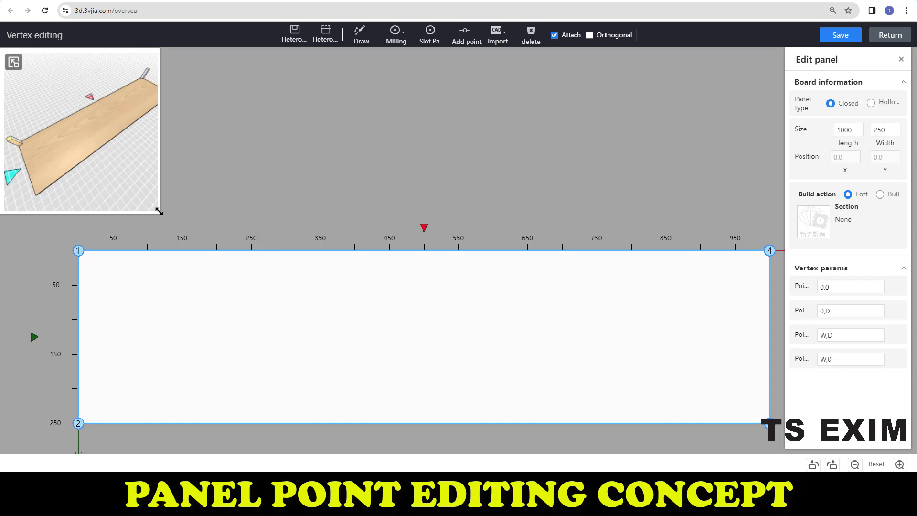
left_click_drag(159, 211, 181, 231)
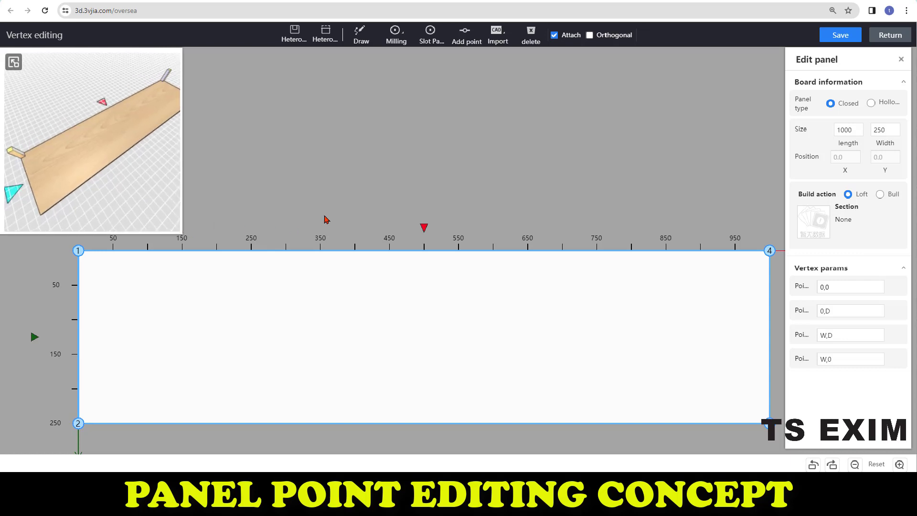
left_click(214, 197)
left_click_drag(139, 192, 144, 184)
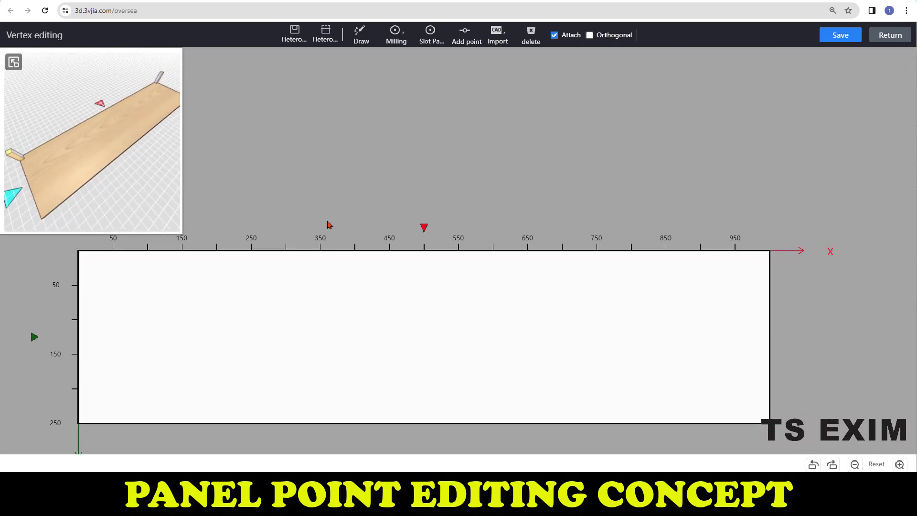
Delete the panel's existing rectangular outline
left_click_drag(362, 209, 389, 209)
left_click(348, 328)
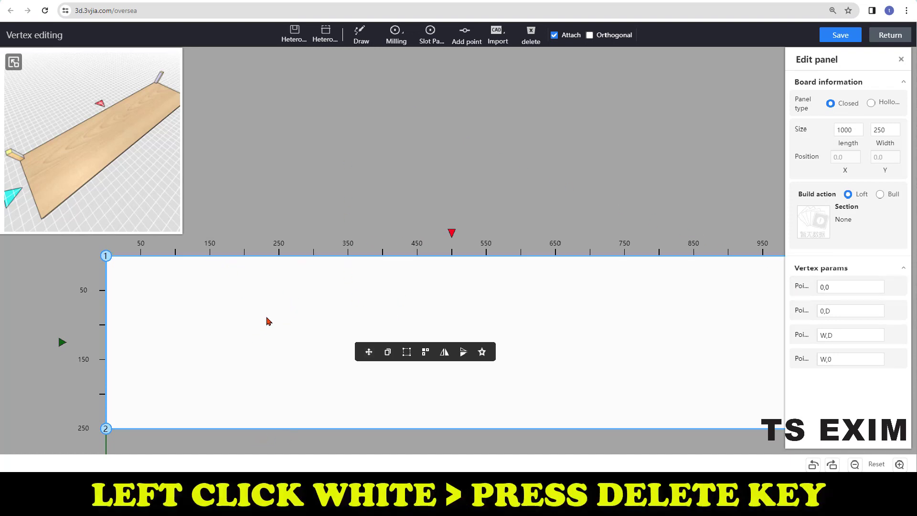
key("Delete")
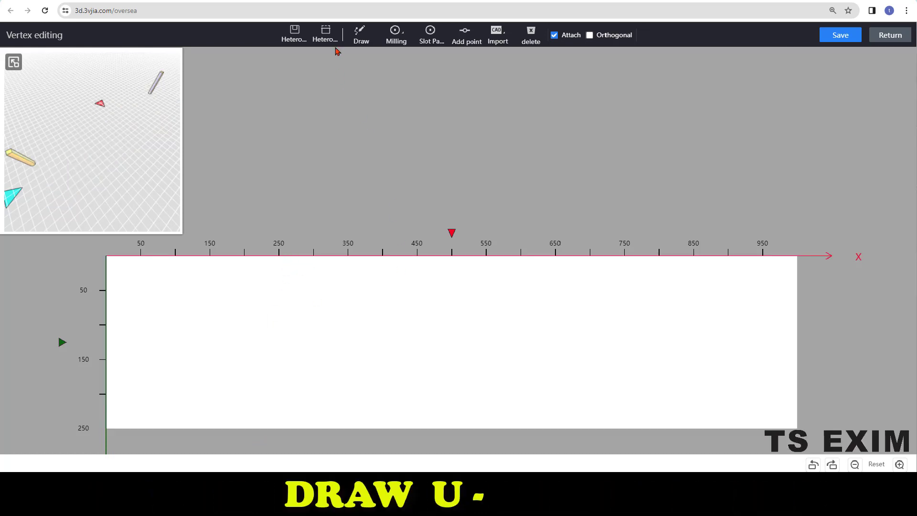
Draw the U-shape's outer edges along the left, lower and right boundaries of the 1000 × 250 area, ending with an 18 mm inward segment at the upper right
left_click(361, 37)
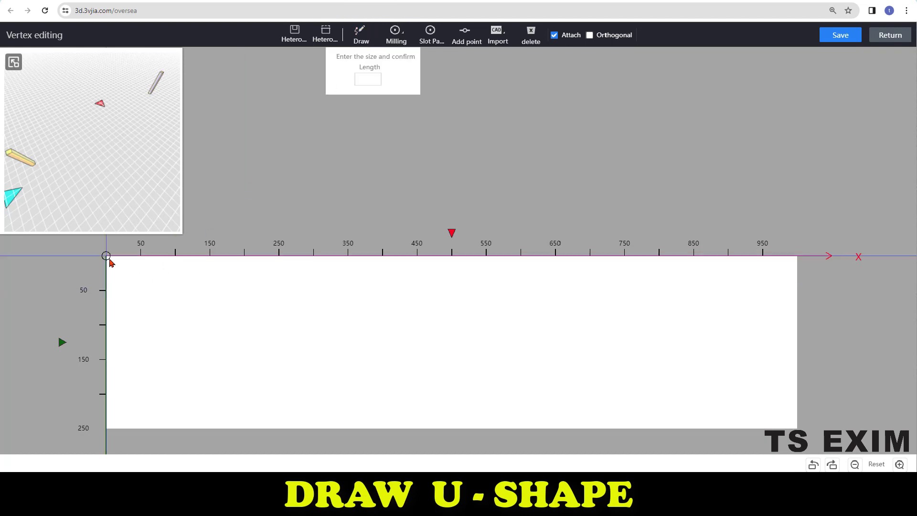
left_click(106, 428)
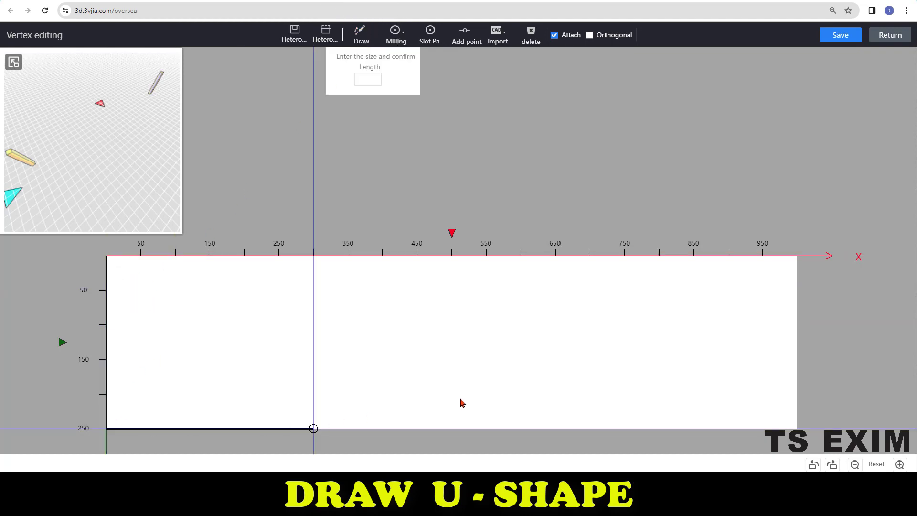
left_click(797, 428)
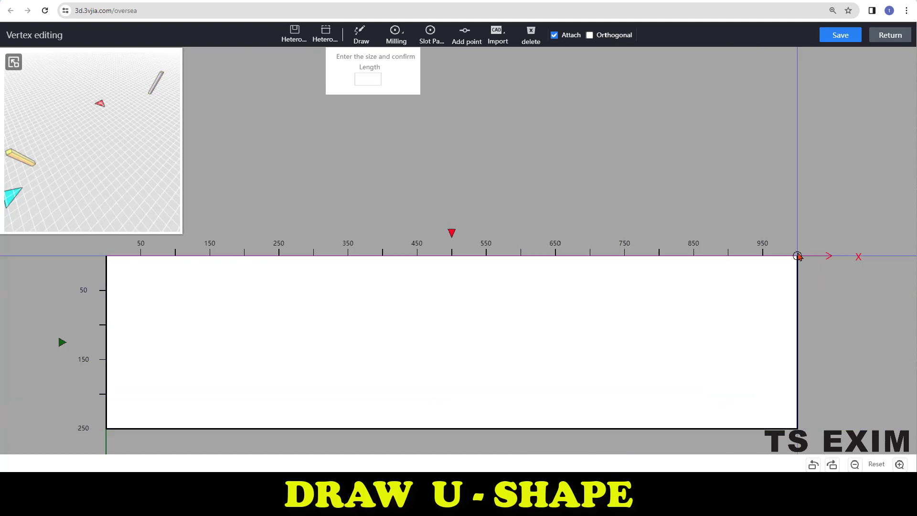
left_click(787, 255)
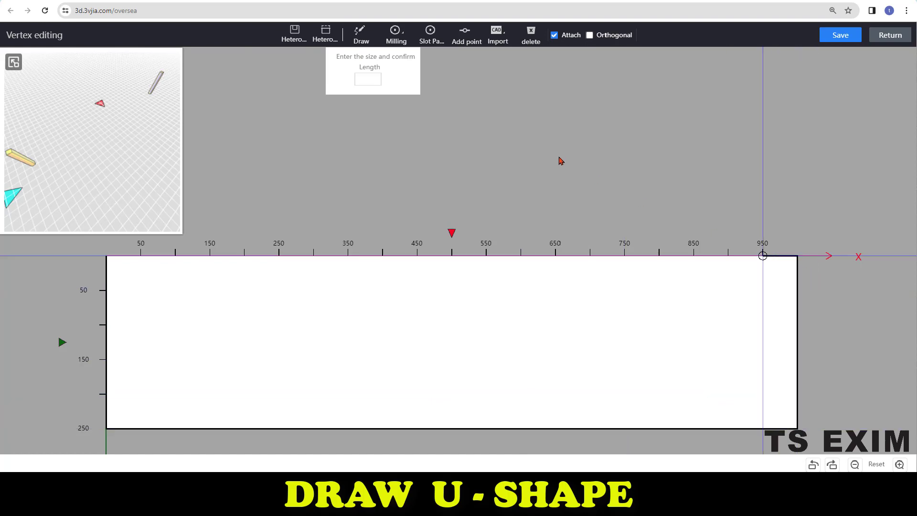
left_click(363, 78)
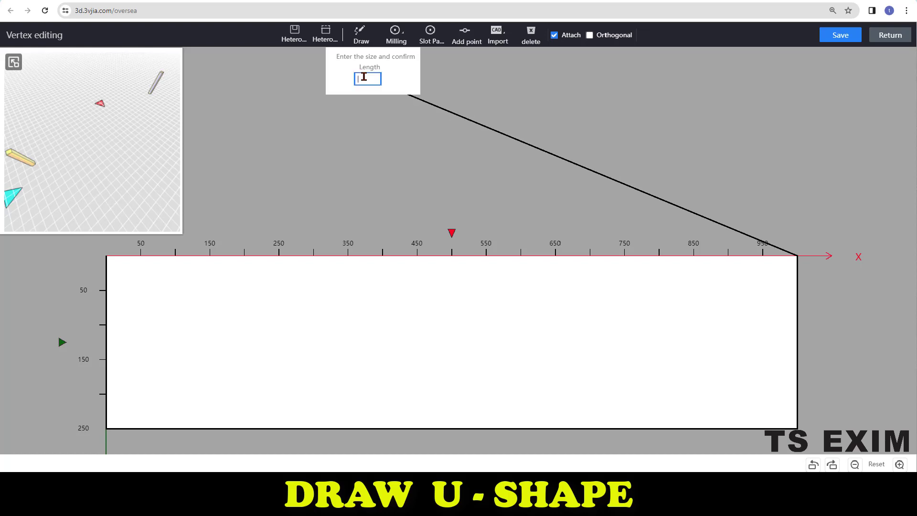
type("18")
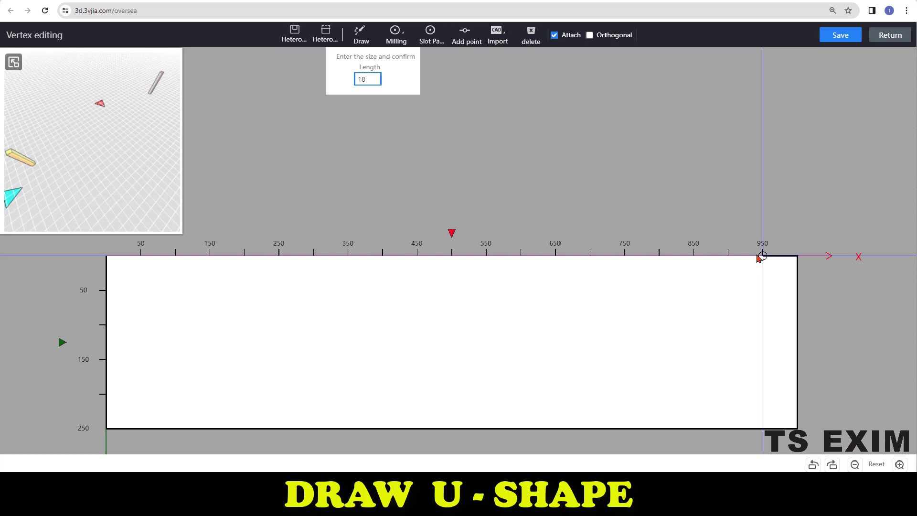
left_click(783, 256)
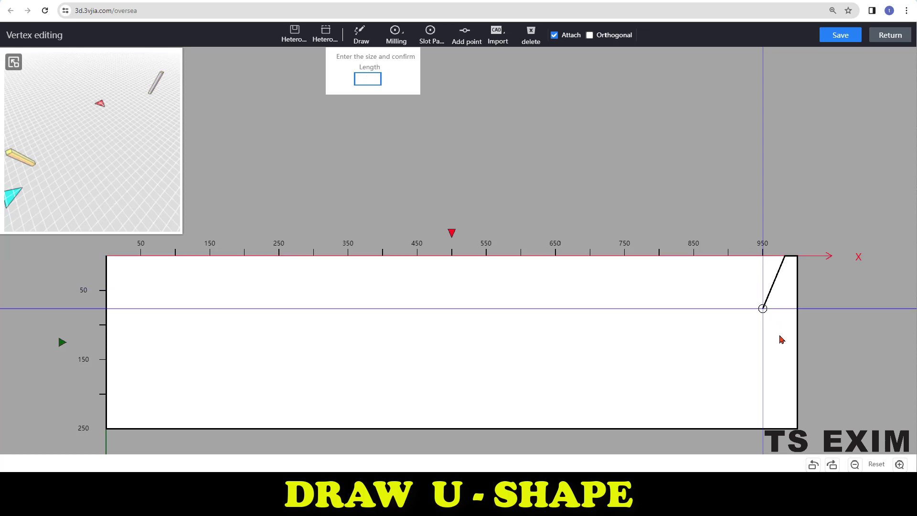
Close the U-shape with freehand inner edges, about 28 mm above the lower edge and 22 mm from the left edge
left_click(783, 410)
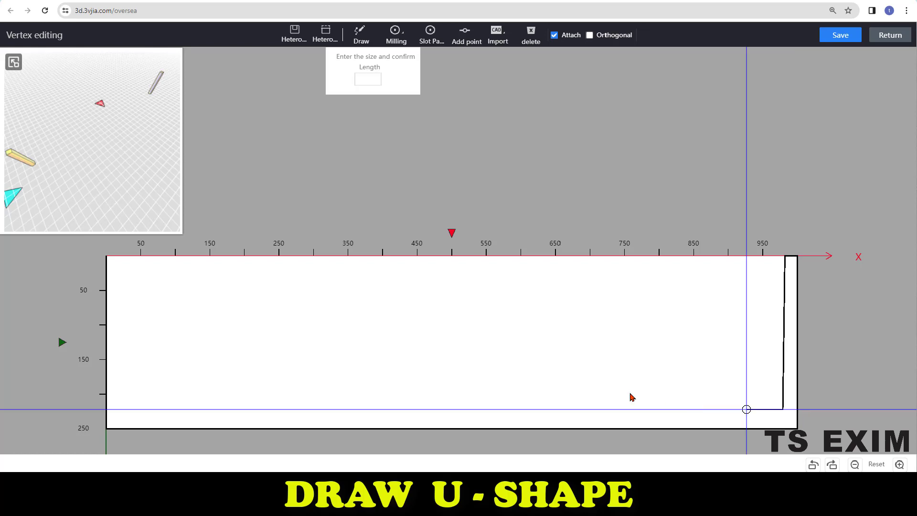
left_click(122, 410)
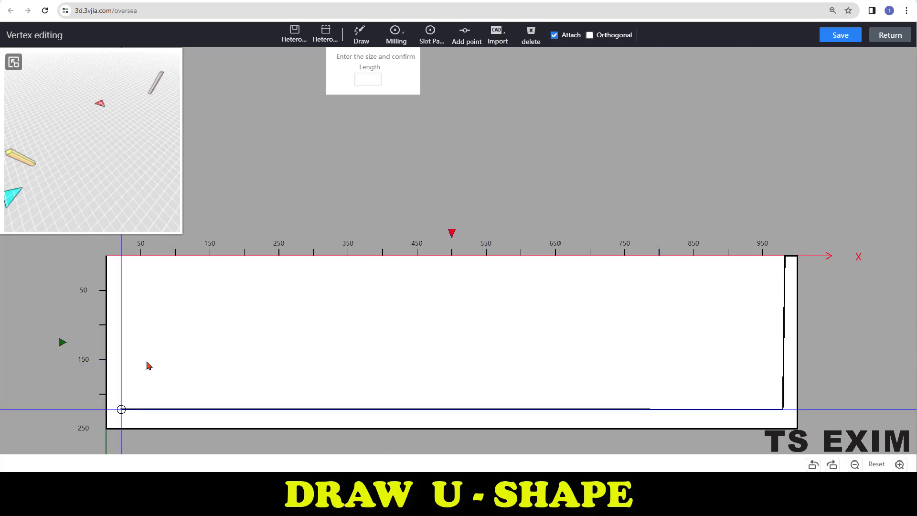
left_click(115, 257)
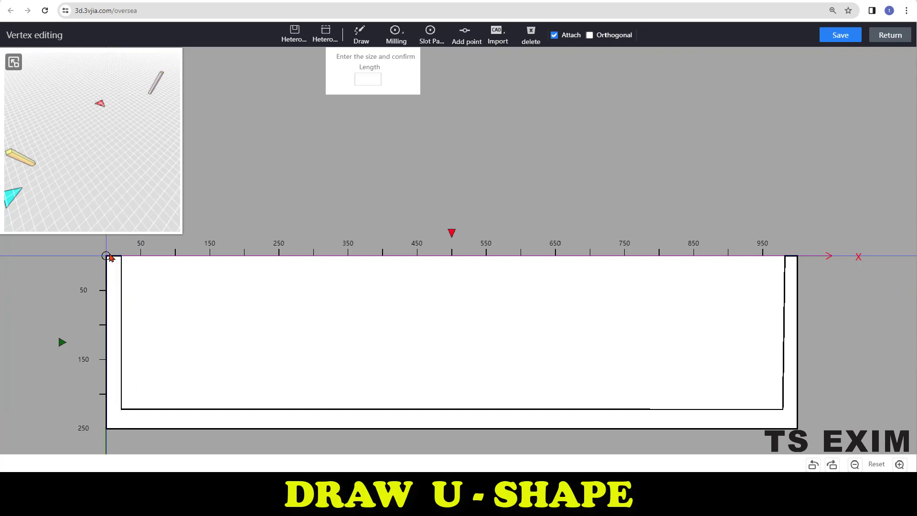
left_click(109, 257)
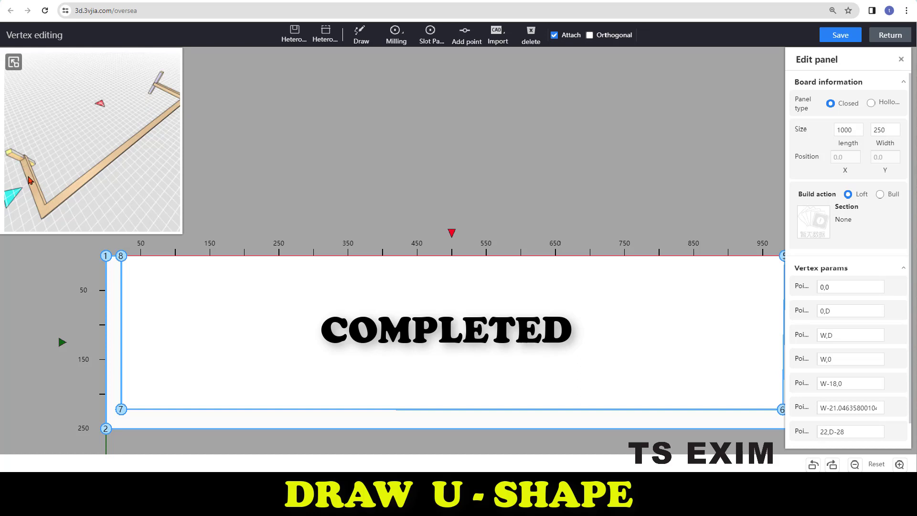
Examine the end of the U-shape's left arm where it meets the bracket, close up in the 3D preview
scroll(32, 158, "up", 3)
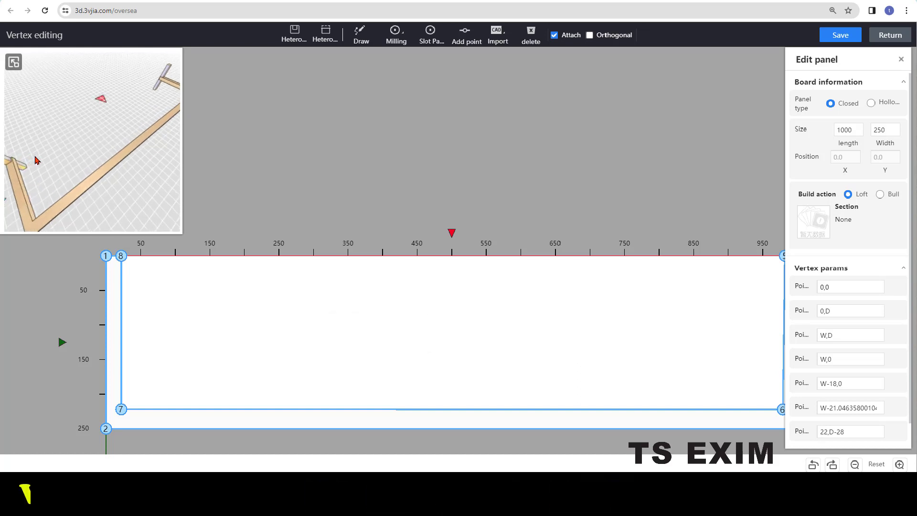
scroll(40, 167, "up", 4)
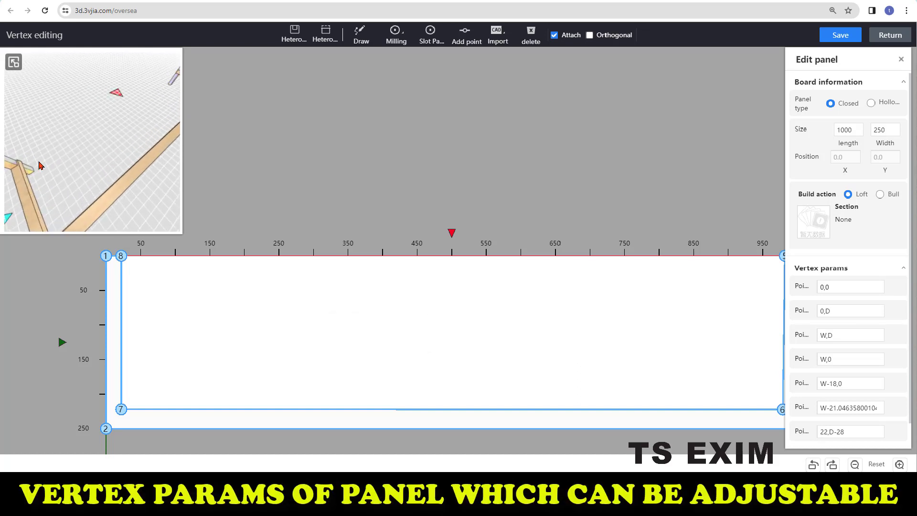
scroll(40, 167, "up", 3)
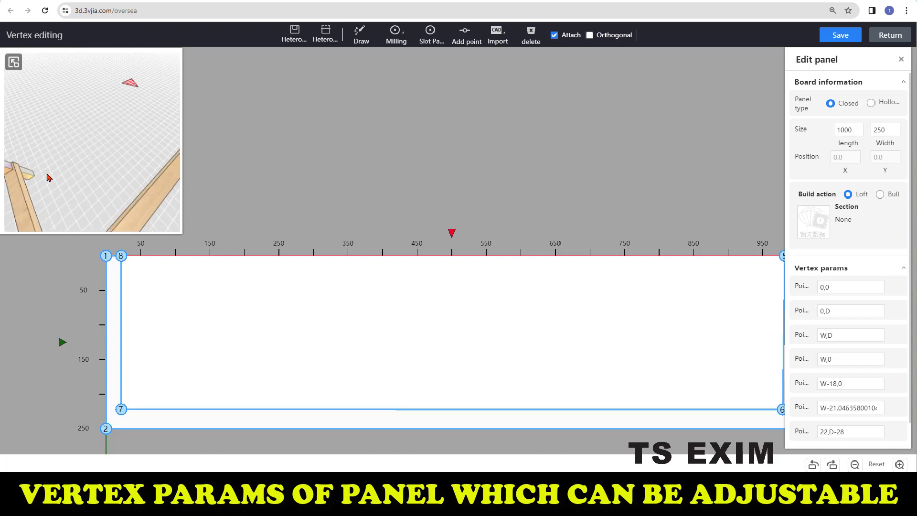
scroll(43, 179, "up", 5)
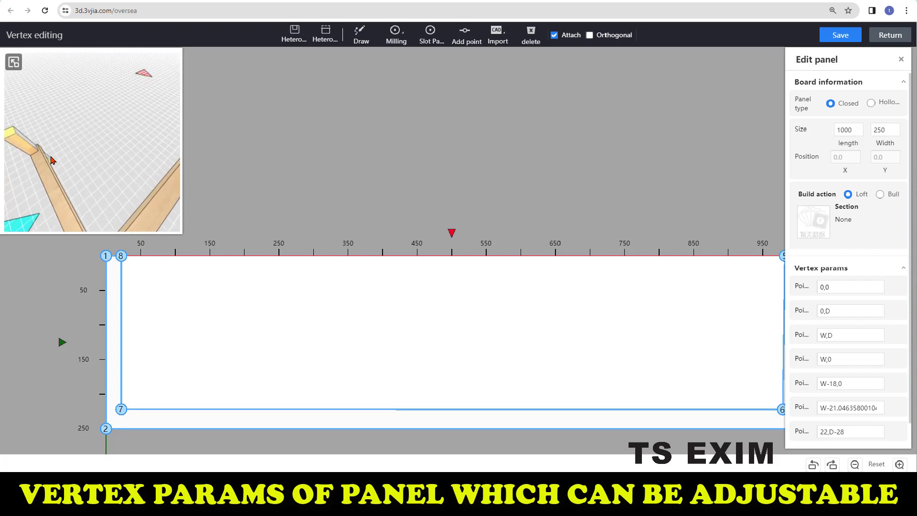
mouse_move(53, 155)
left_mouse_down()
mouse_move(88, 149)
mouse_move(51, 143)
mouse_move(84, 139)
mouse_move(76, 149)
mouse_move(54, 134)
left_mouse_up()
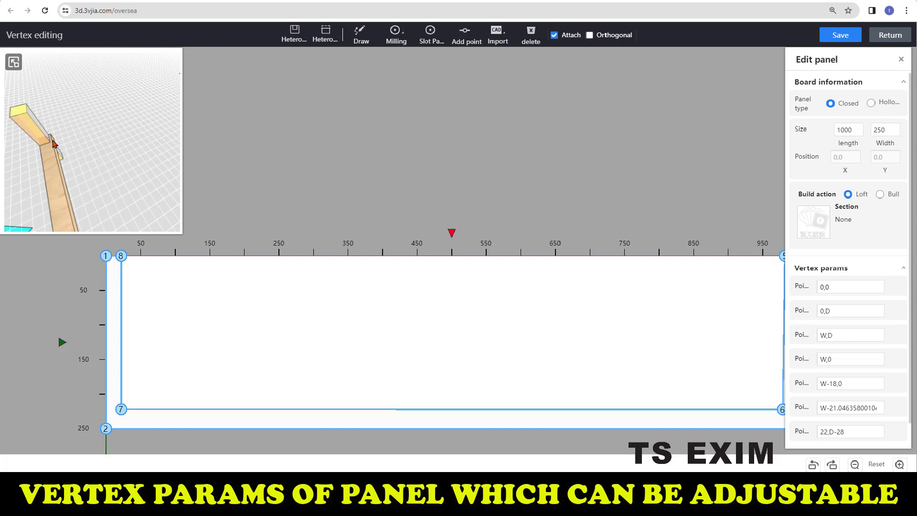
left_click(50, 143)
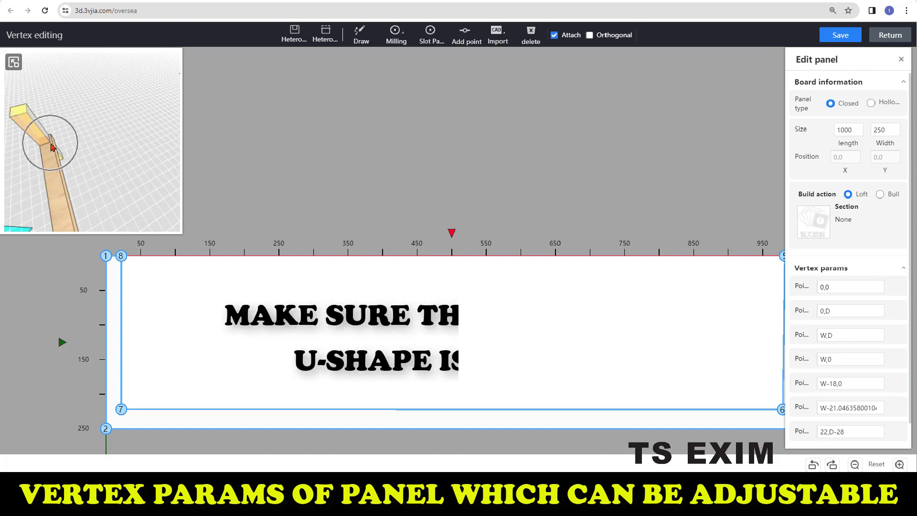
Set the X coordinate of inner vertices 7 and 8 to 18 and check the left arm against the bracket in the preview
left_click(120, 257)
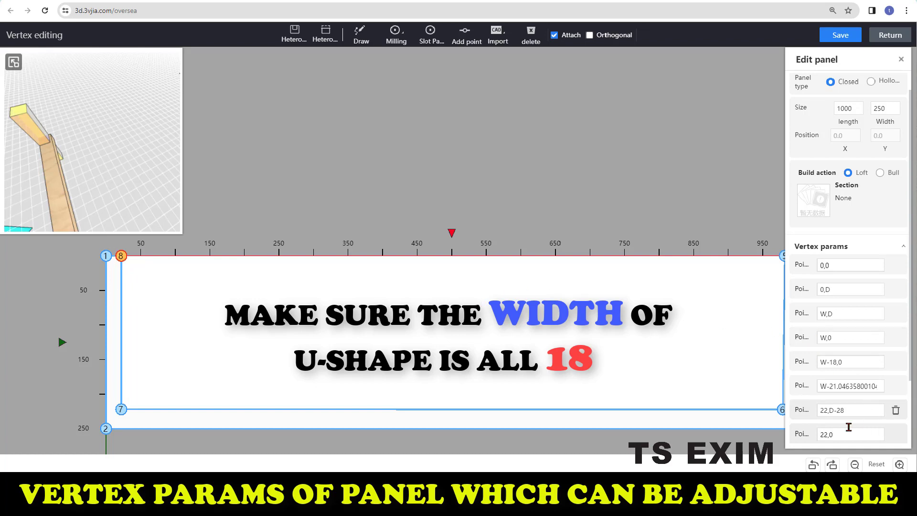
left_click(827, 411)
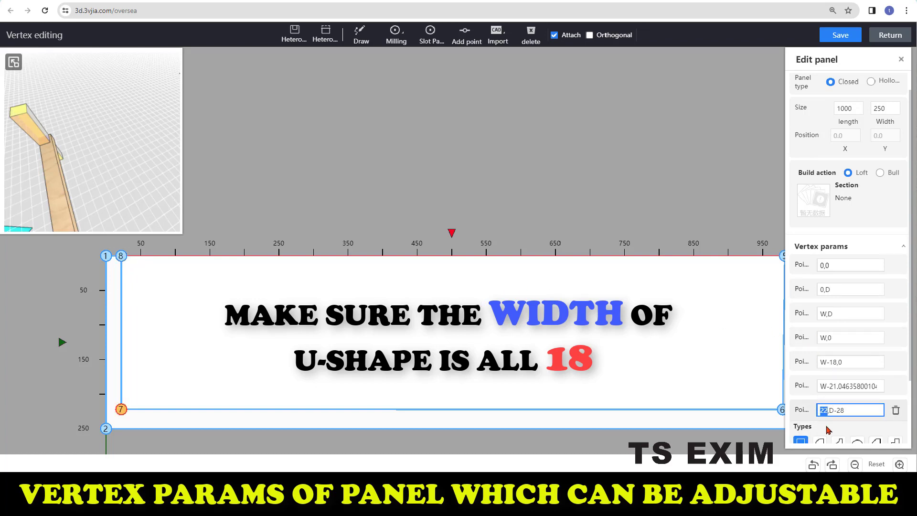
type("18")
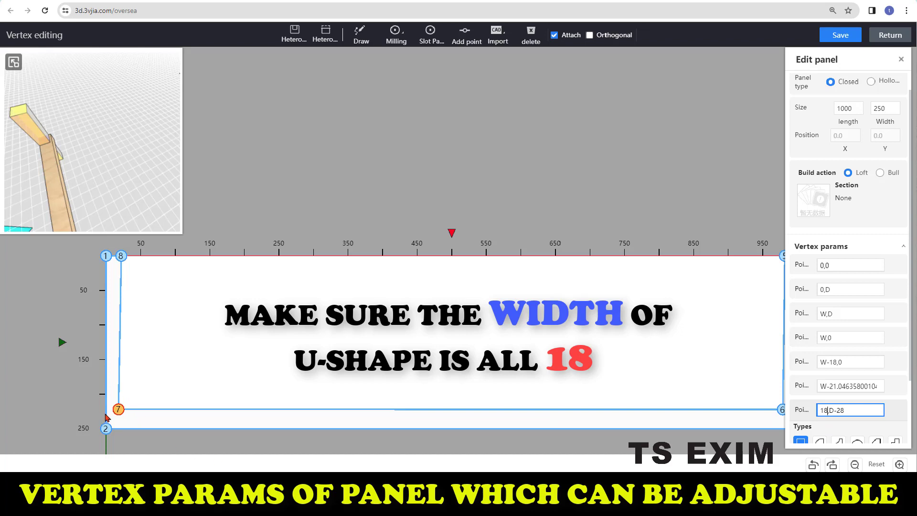
left_click(121, 256)
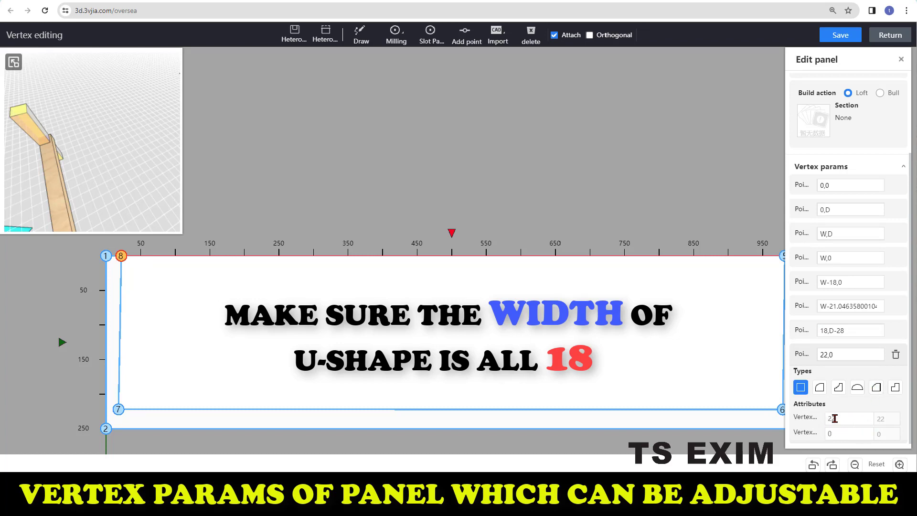
left_click_drag(836, 419, 806, 418)
type("18")
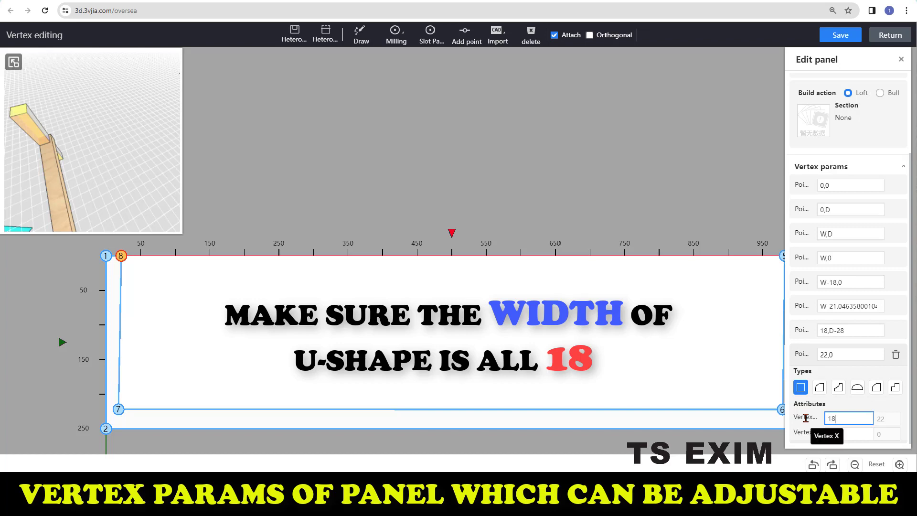
key("Return")
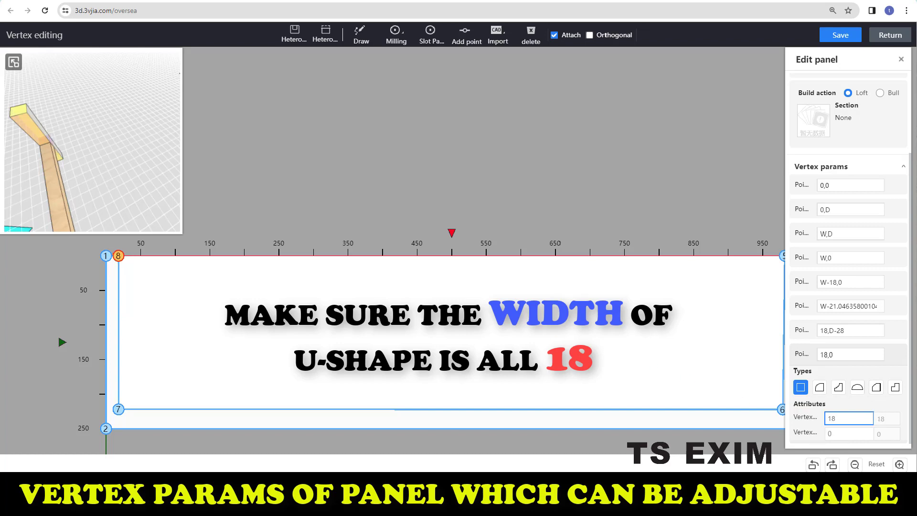
left_click_drag(91, 136, 94, 162)
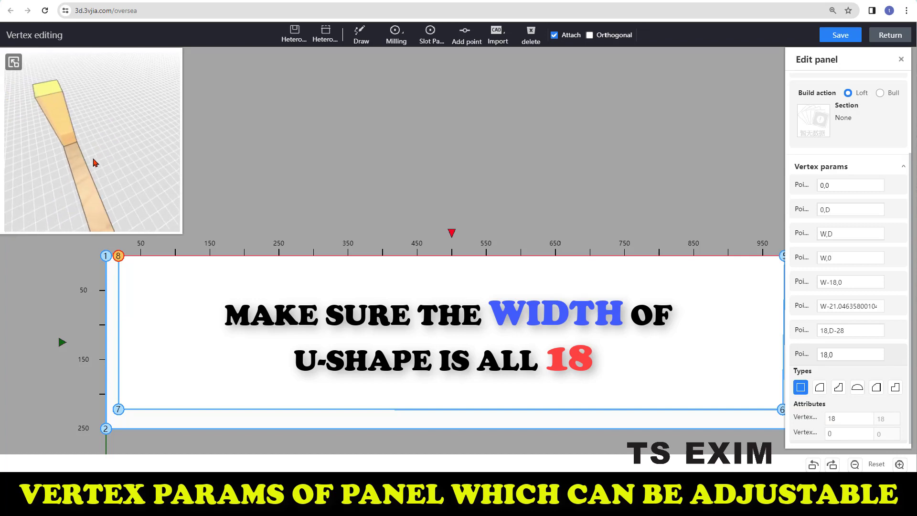
left_click(59, 154)
left_click(119, 410)
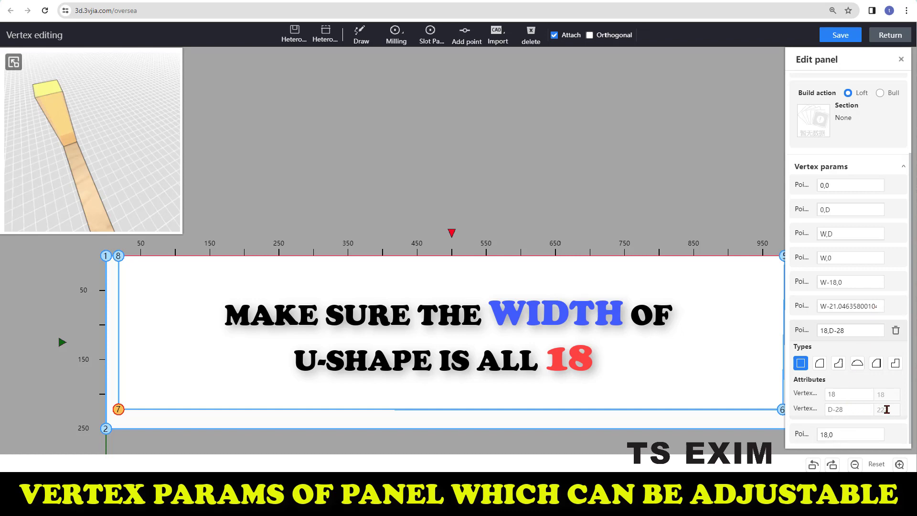
triple_click(847, 409)
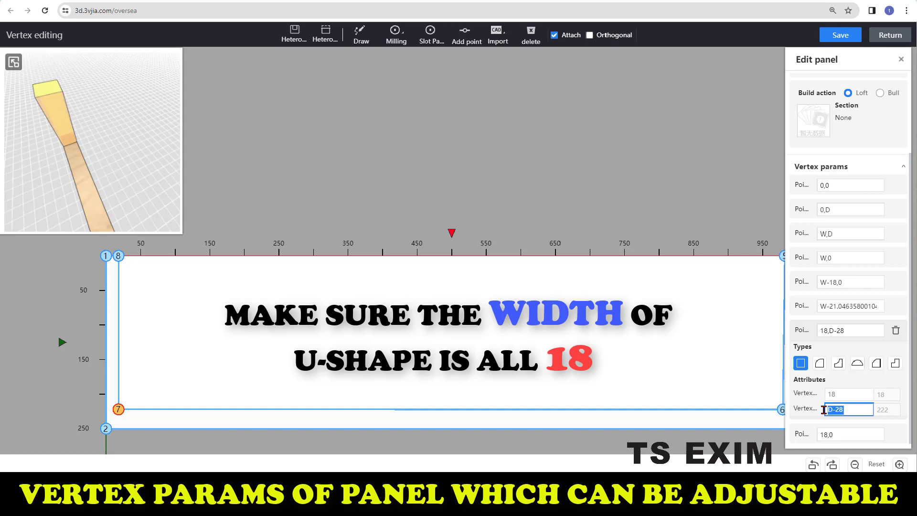
key("Right")
key("Return")
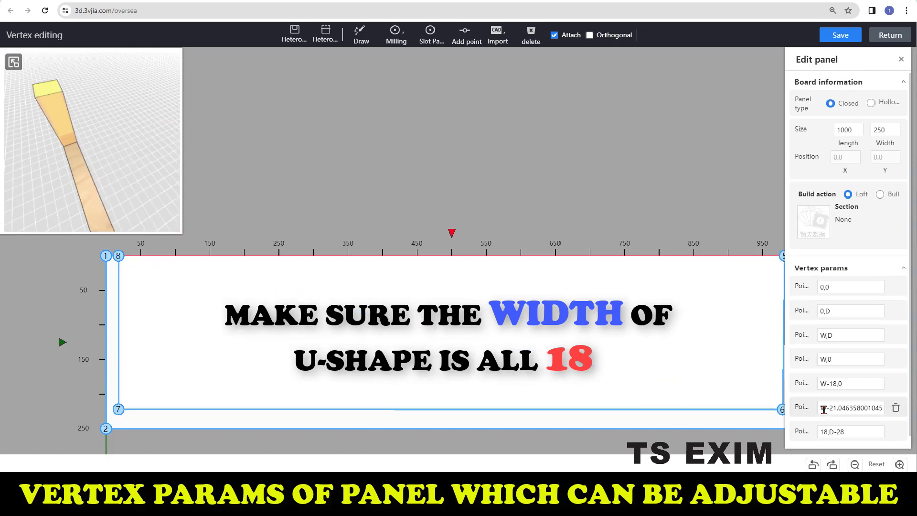
Set the Y coordinate of the lower-left inner vertex 7 to 250-18
left_click(841, 431)
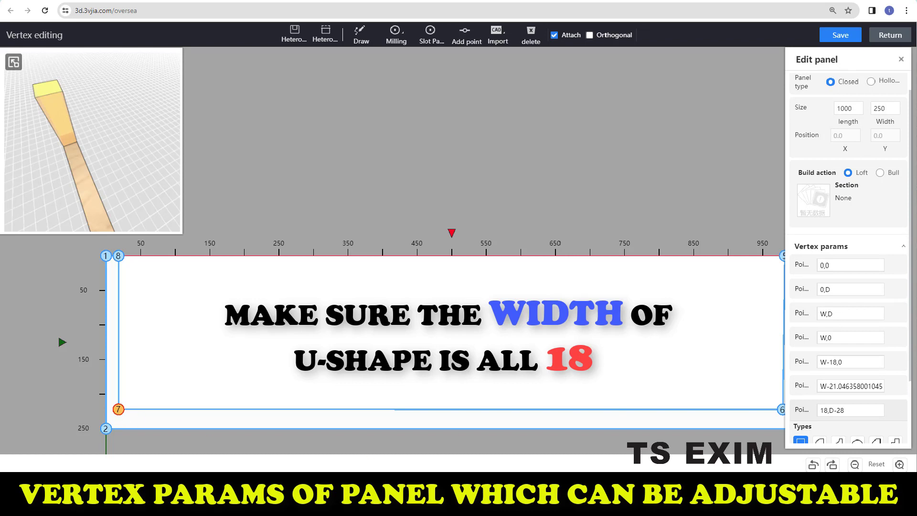
scroll(852, 410, "down", 3)
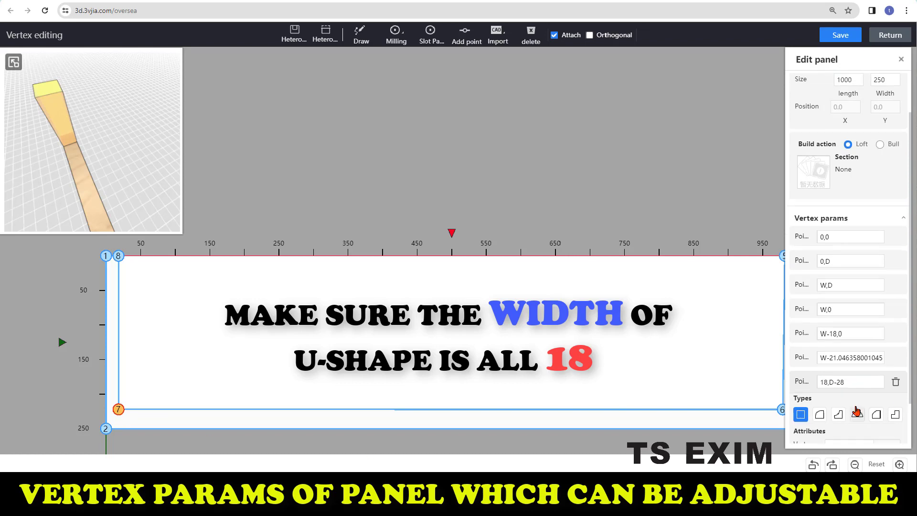
scroll(854, 396, "down", 1)
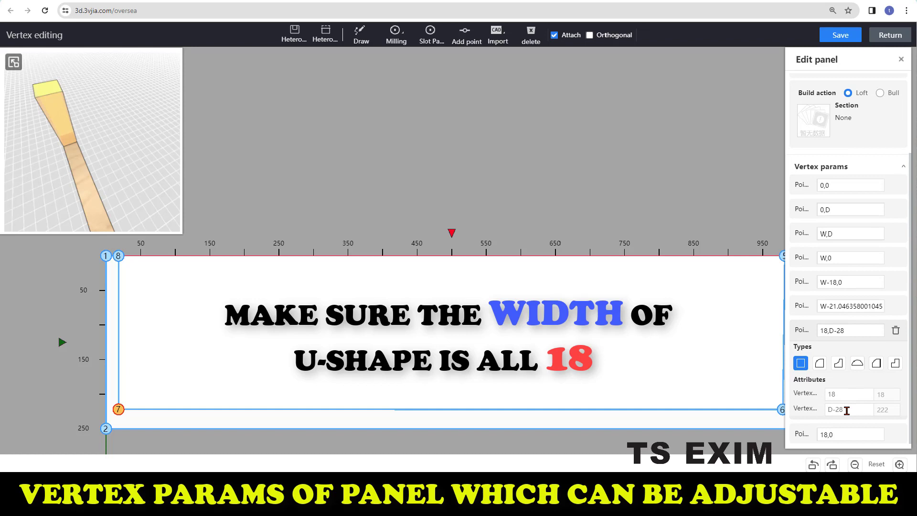
left_click_drag(847, 411, 832, 412)
type("250")
key("Return")
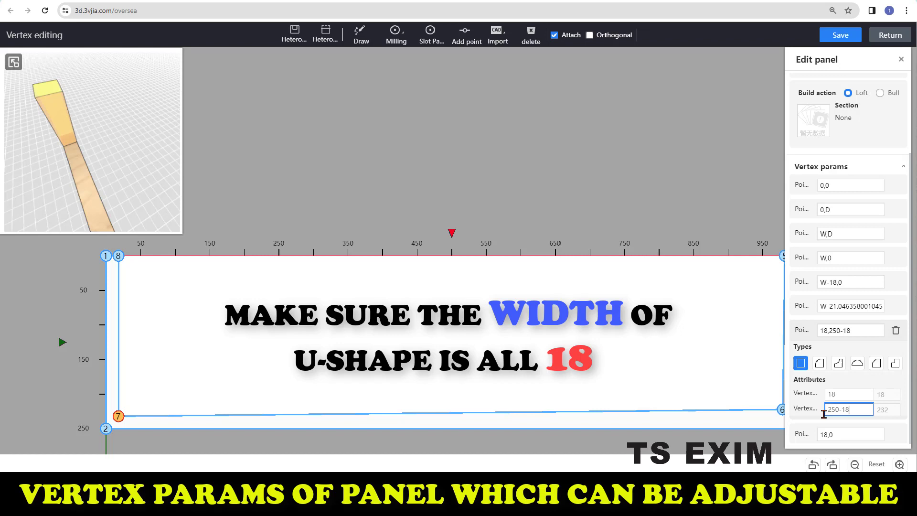
Set the lower-right inner vertex 6 to X 1000-18 and Y 250-18
left_click_drag(679, 370, 642, 365)
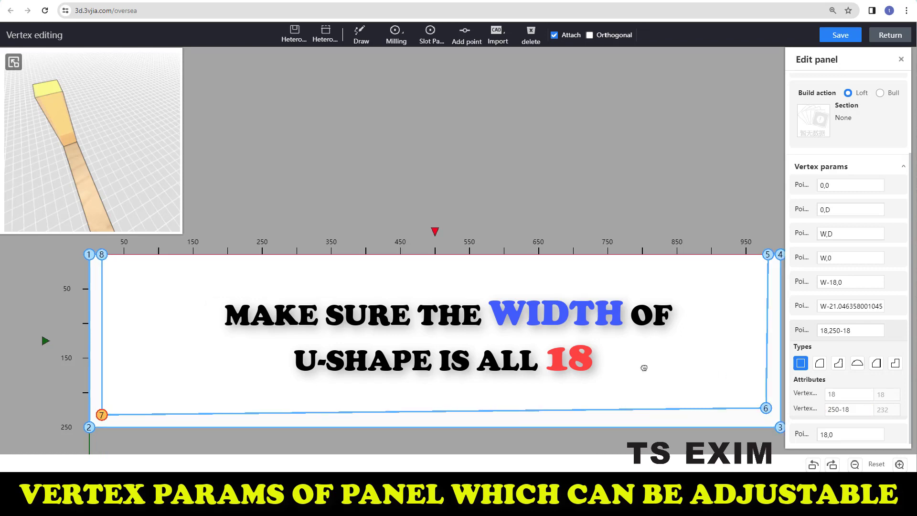
left_click(745, 409)
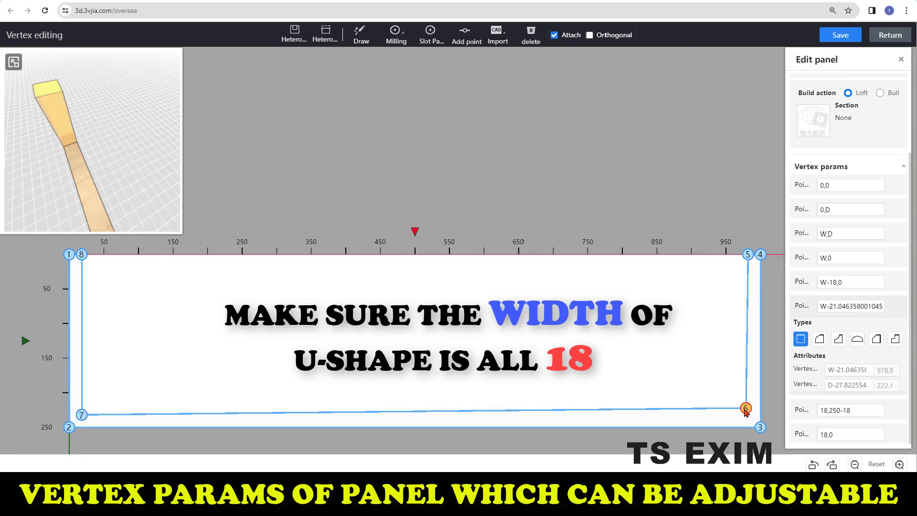
left_click(853, 409)
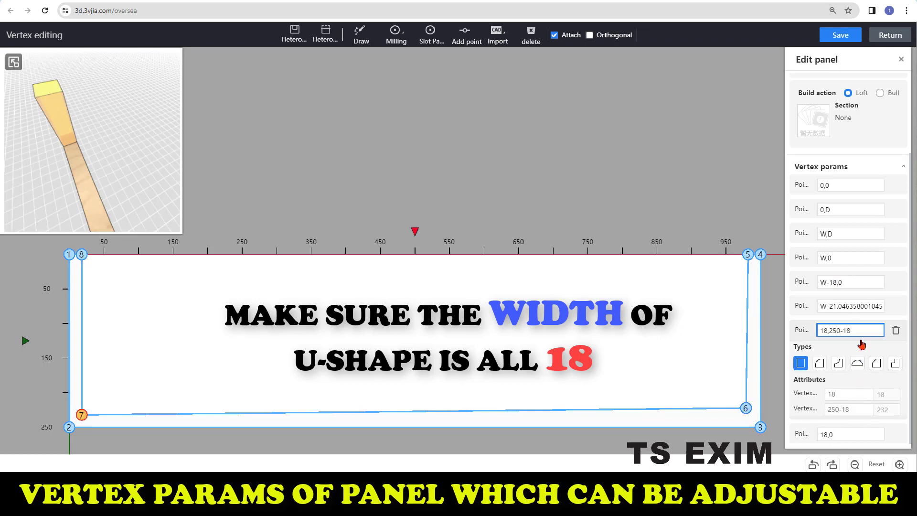
left_click(746, 409)
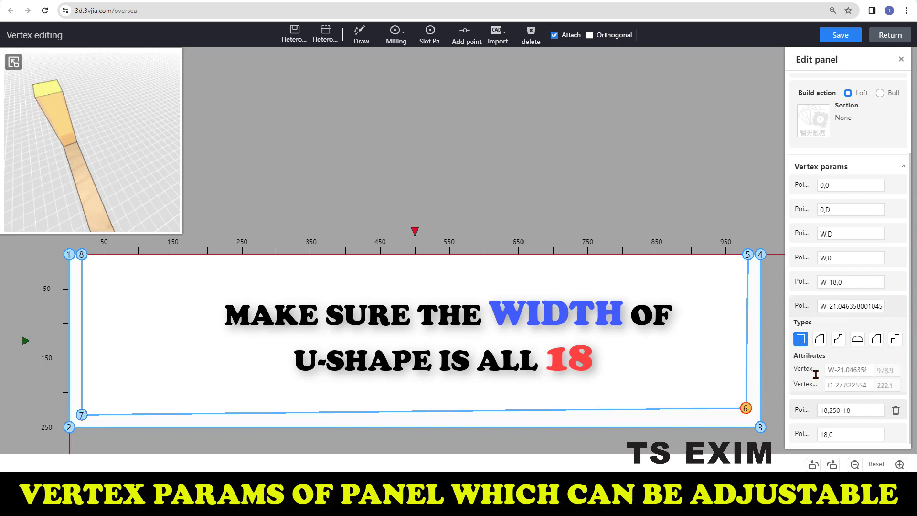
left_click(748, 255)
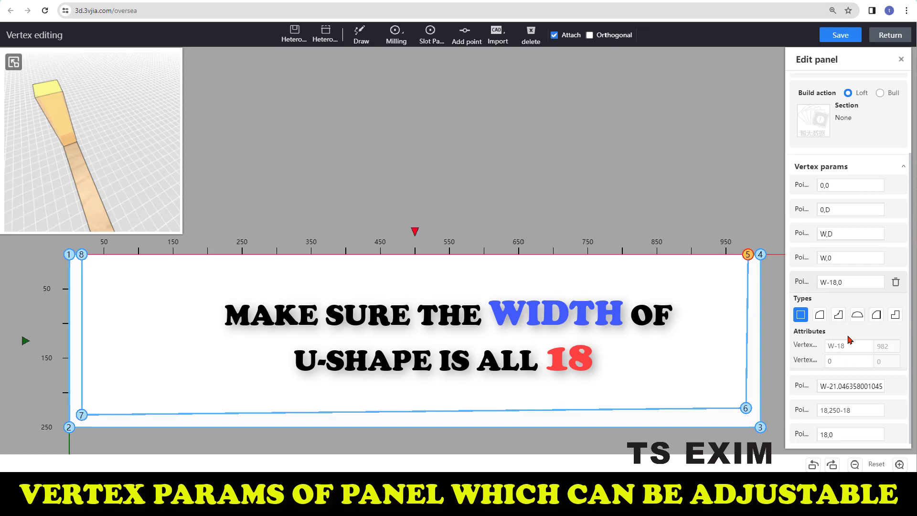
left_click(745, 408)
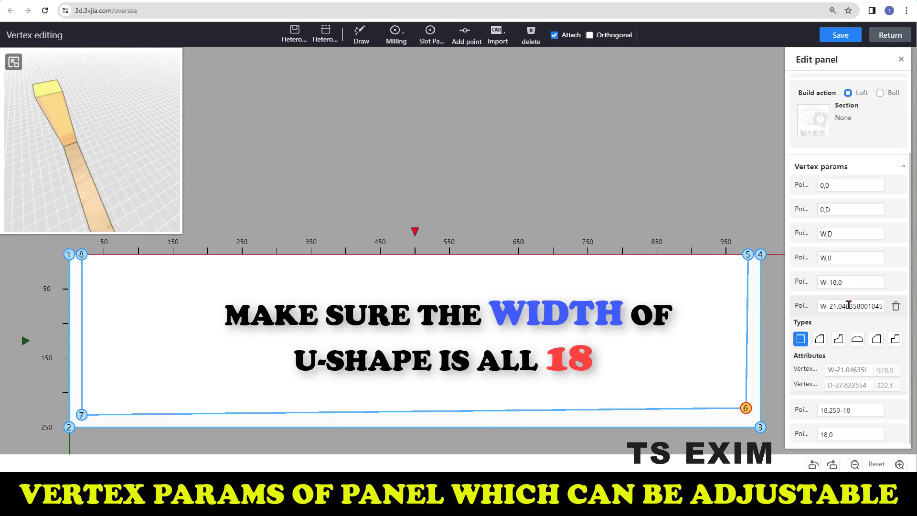
left_click(864, 370)
key("ctrl+a")
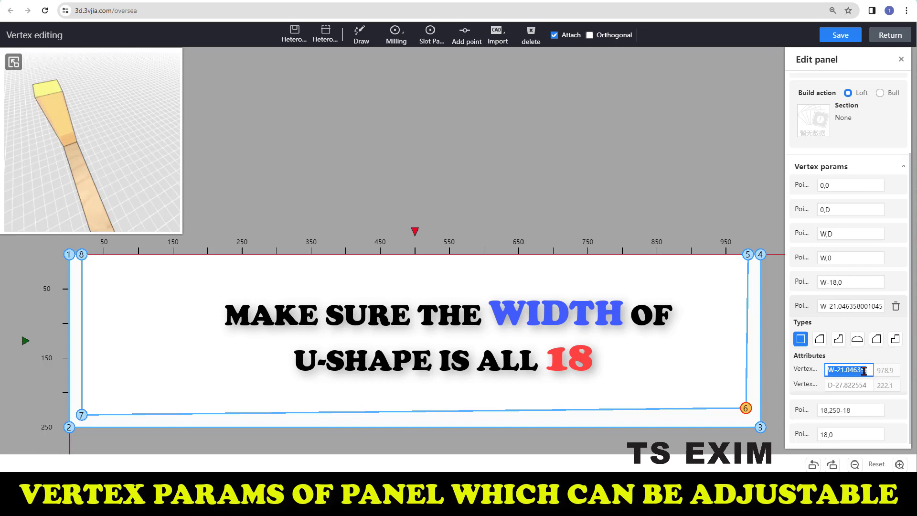
type("1000-18")
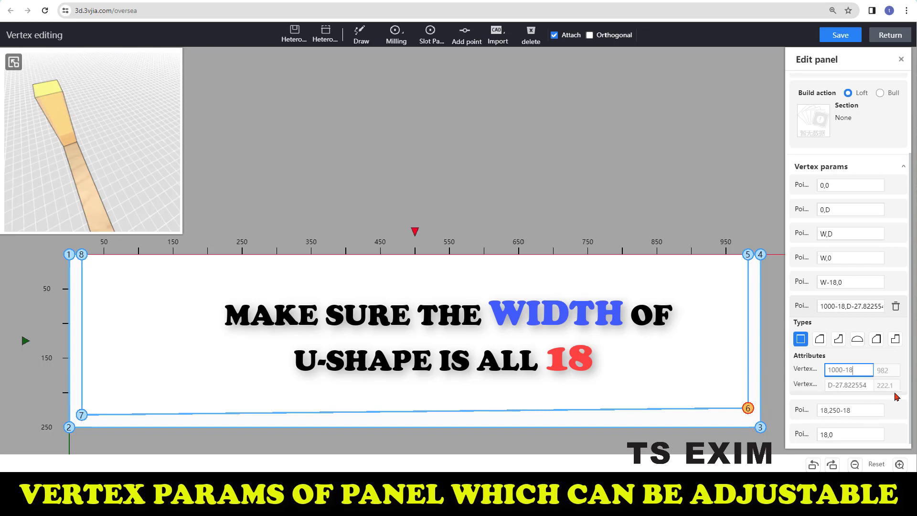
left_click(816, 394)
triple_click(834, 387)
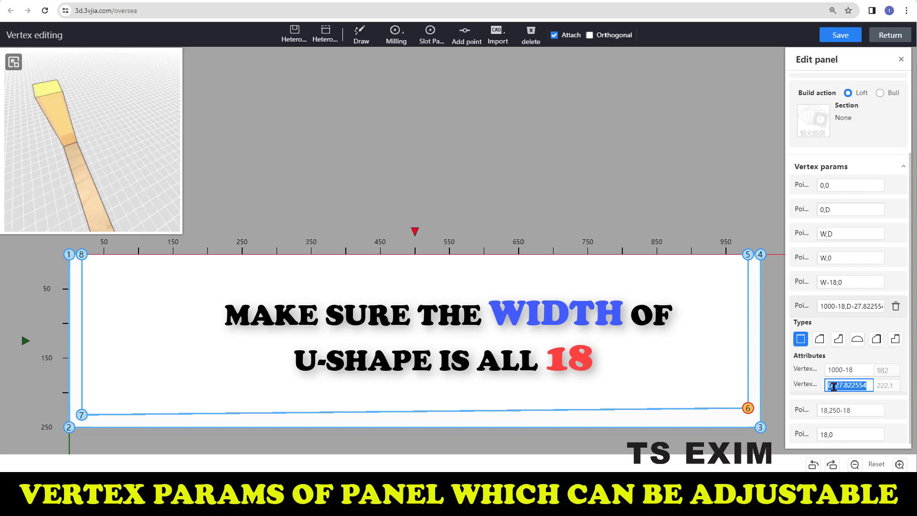
type("250-18")
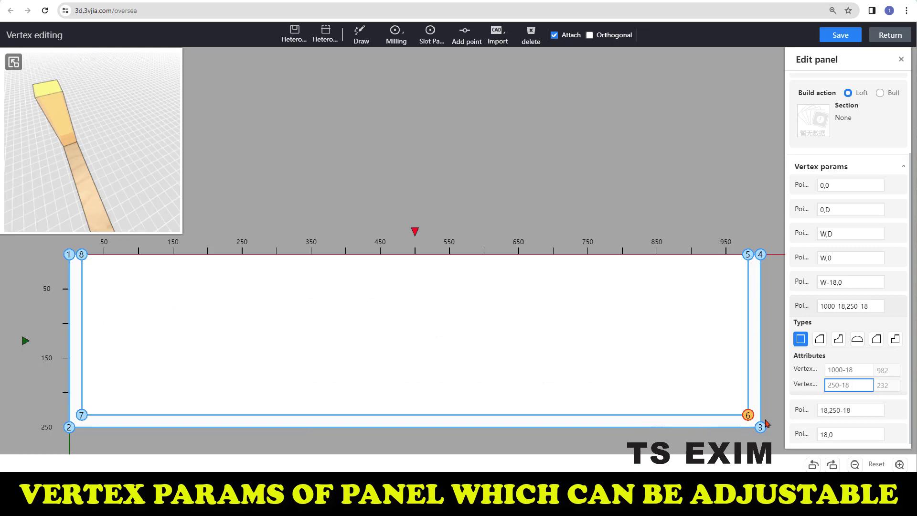
Round the lower-right inner corner at vertex 6 with an Outer Fillet of radius 40
left_click(750, 413)
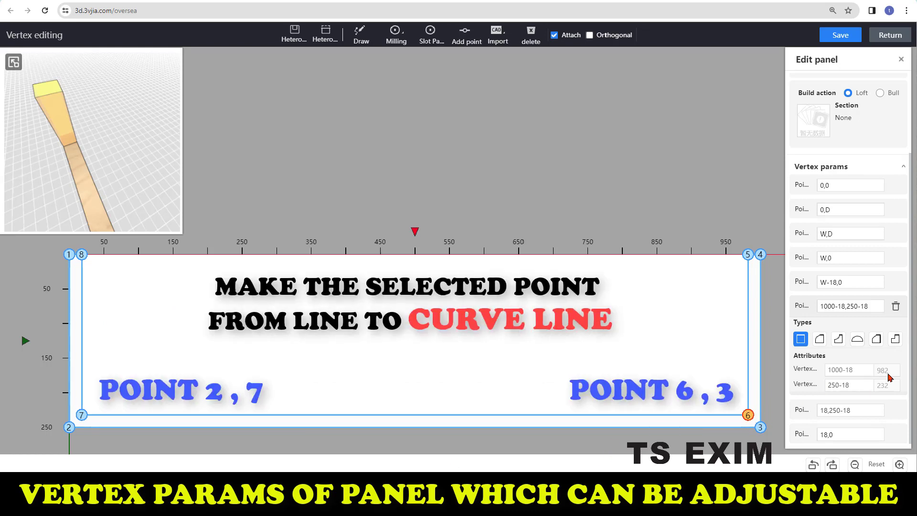
left_click(820, 340)
double_click(842, 399)
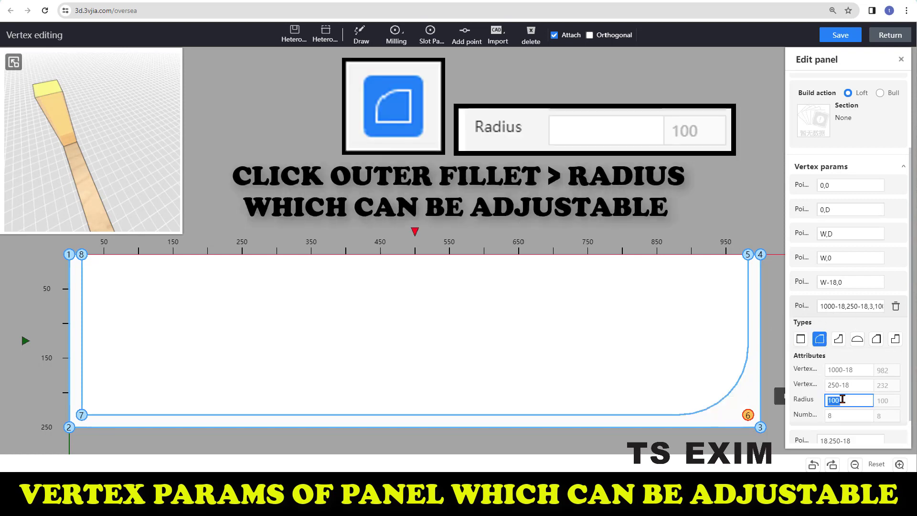
type("40")
Round the lower-right outer corner at vertex 3 with an Outer Fillet of radius 40
left_click(759, 428)
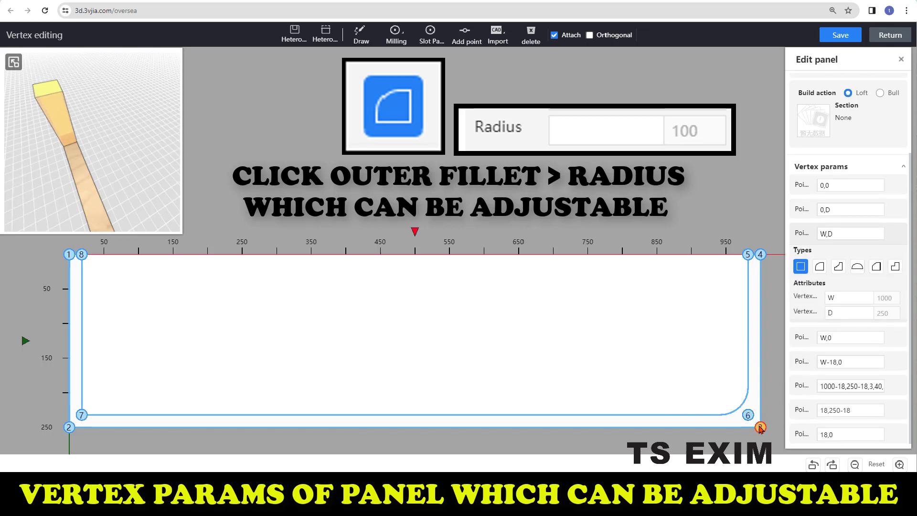
left_click(821, 267)
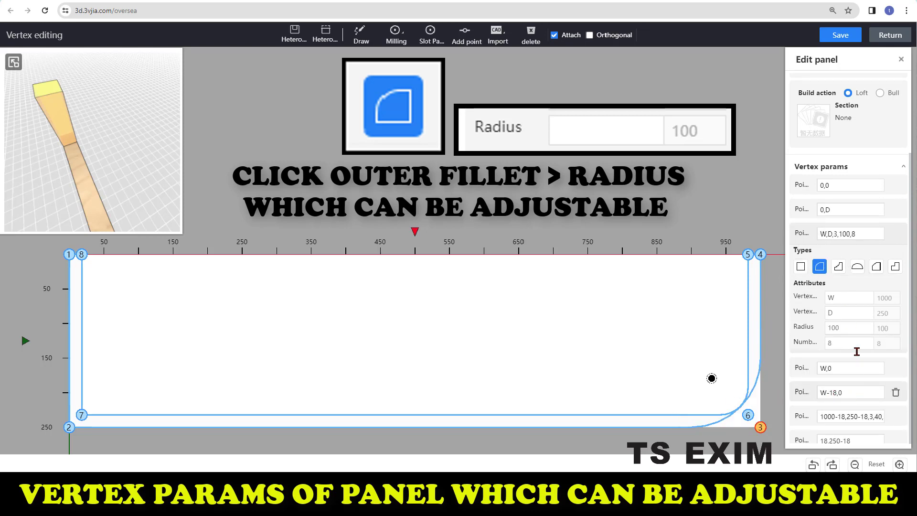
double_click(850, 325)
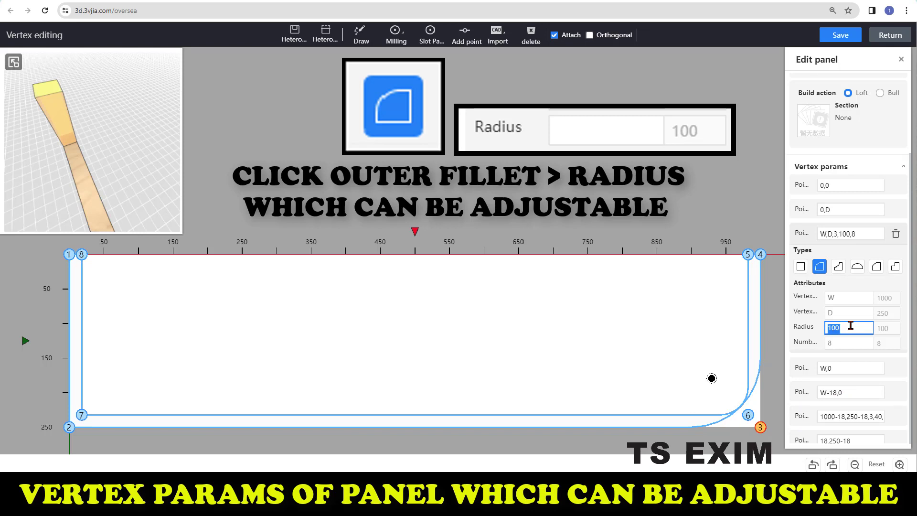
type("40")
key("Return")
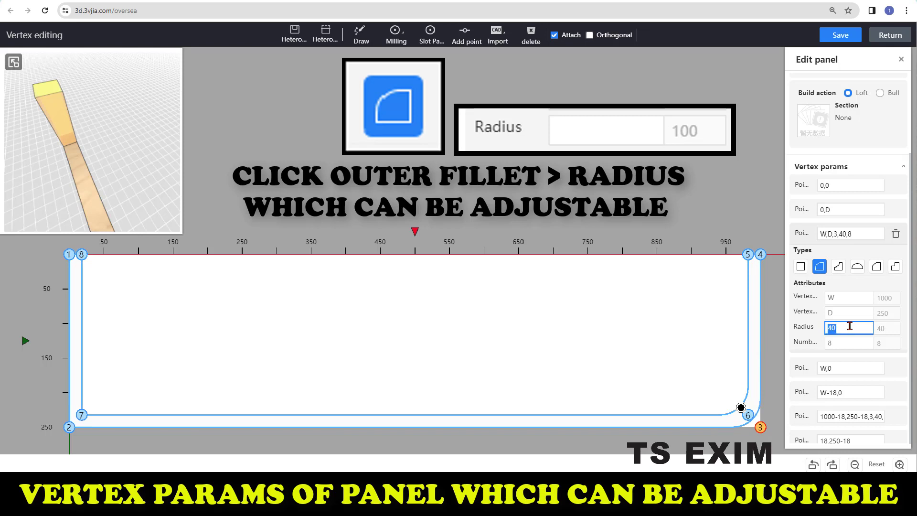
Try a radius of 50 on vertex 3's outer fillet, and settle on a radius of 55
type("50")
key("Return")
double_click(850, 326)
type("55")
key("Return")
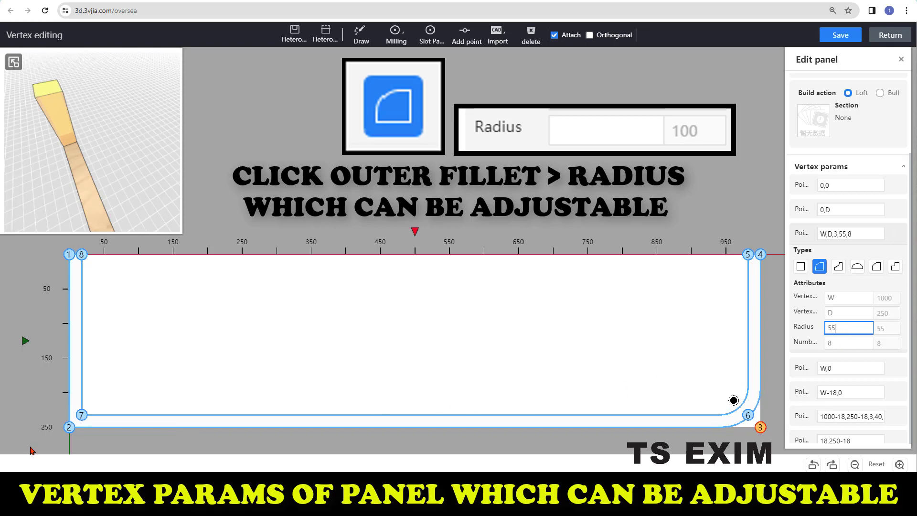
Round the lower-left inner corner at vertex 7 with an Outer Fillet of radius 40
left_click(82, 416)
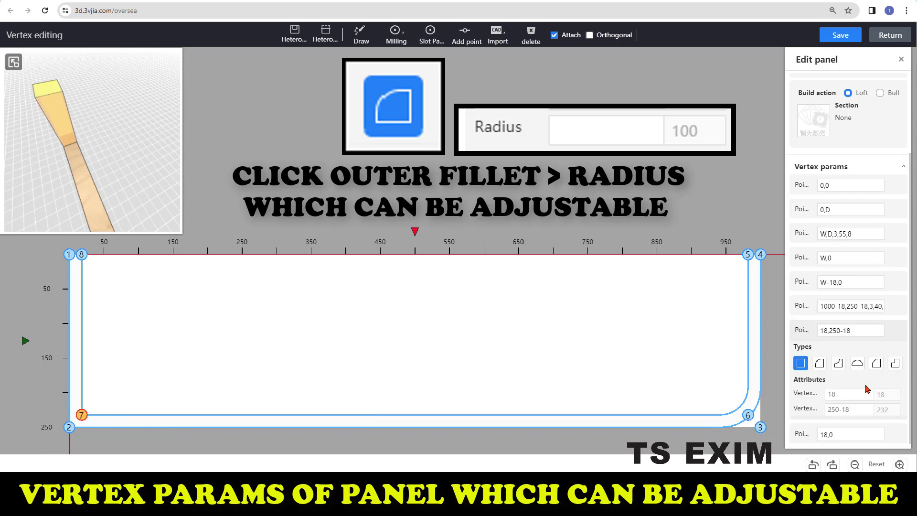
left_click(820, 364)
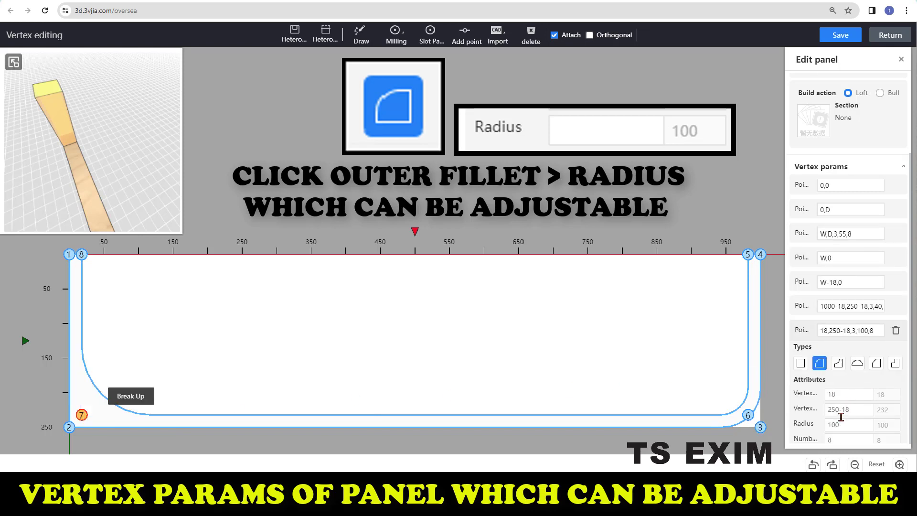
double_click(841, 425)
type("40")
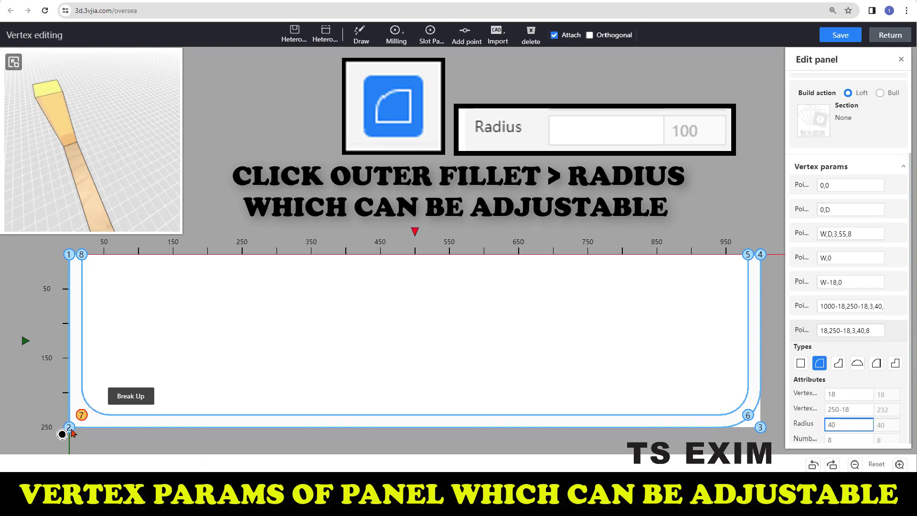
Round the lower-left outer corner at vertex 2 with an Outer Fillet of radius 55
left_click(69, 429)
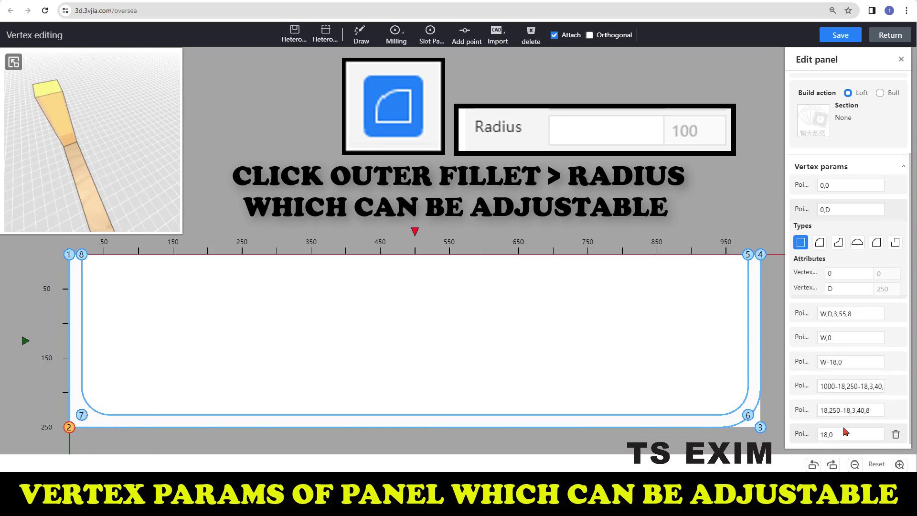
left_click(823, 248)
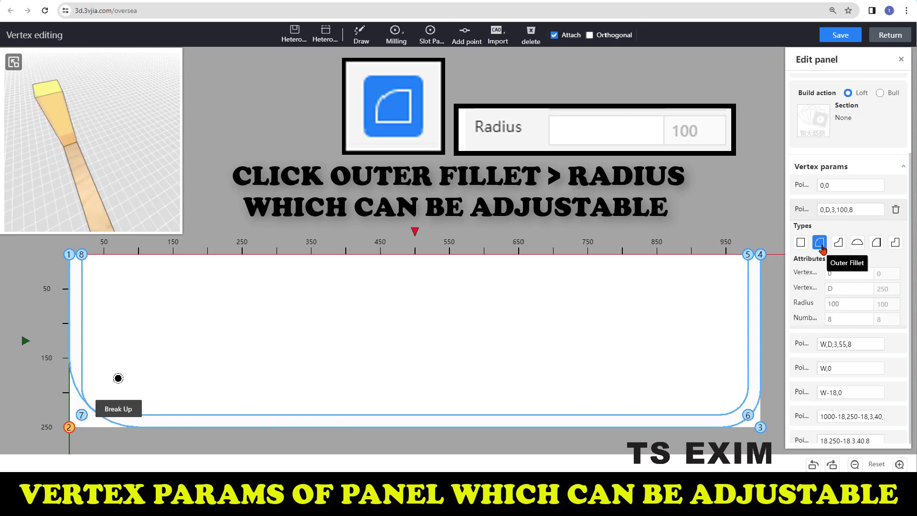
left_click(842, 303)
double_click(843, 303)
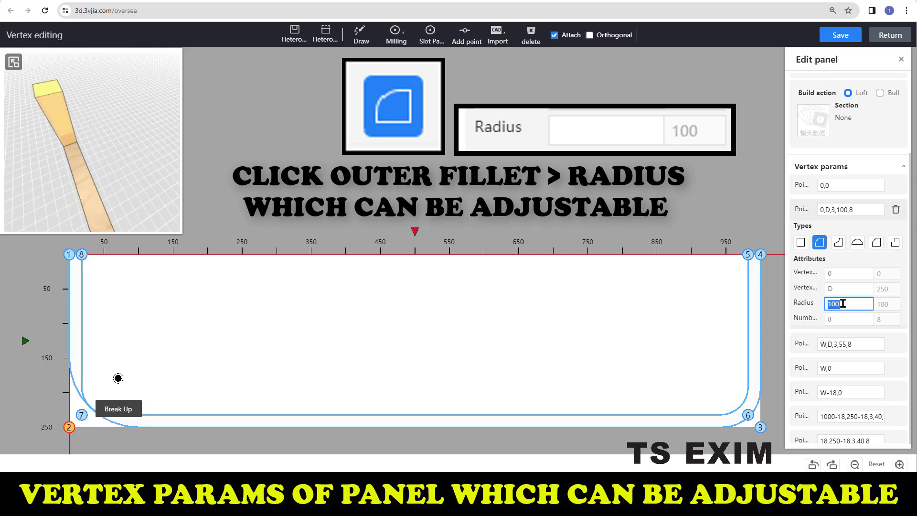
type("55")
key("Return")
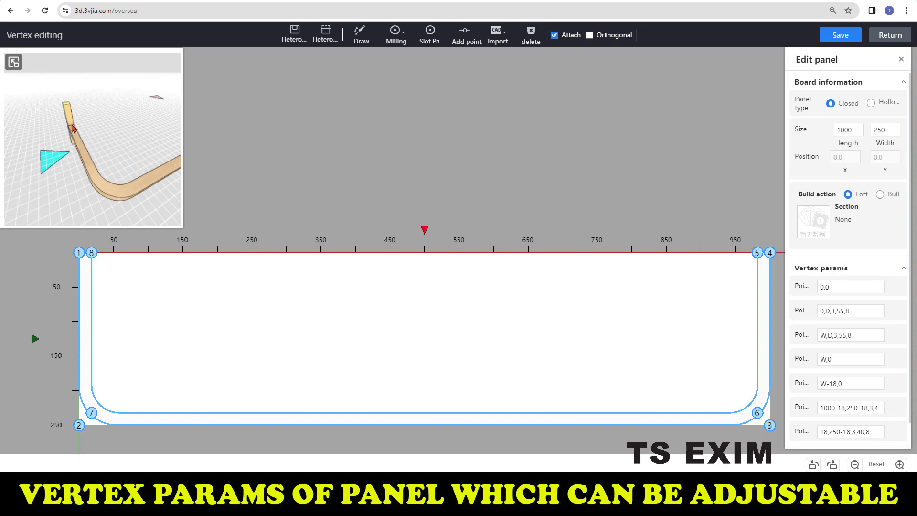
Examine both rounded corners of the U-shaped panel in the 3D preview and compare them with vertices 7 and 6
key("ctrl")
key("ctrl")
key("ctrl")
left_click(113, 192)
left_click(87, 417)
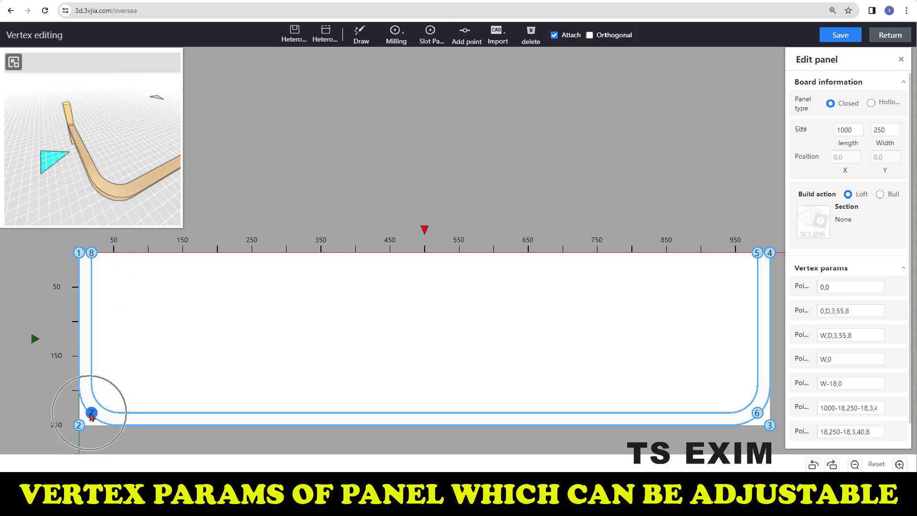
left_click_drag(153, 111, 51, 158)
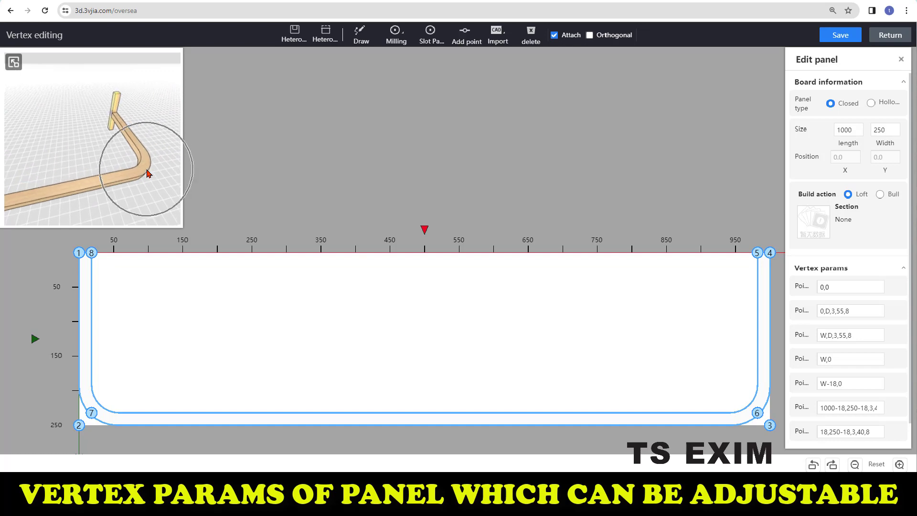
left_click(755, 413)
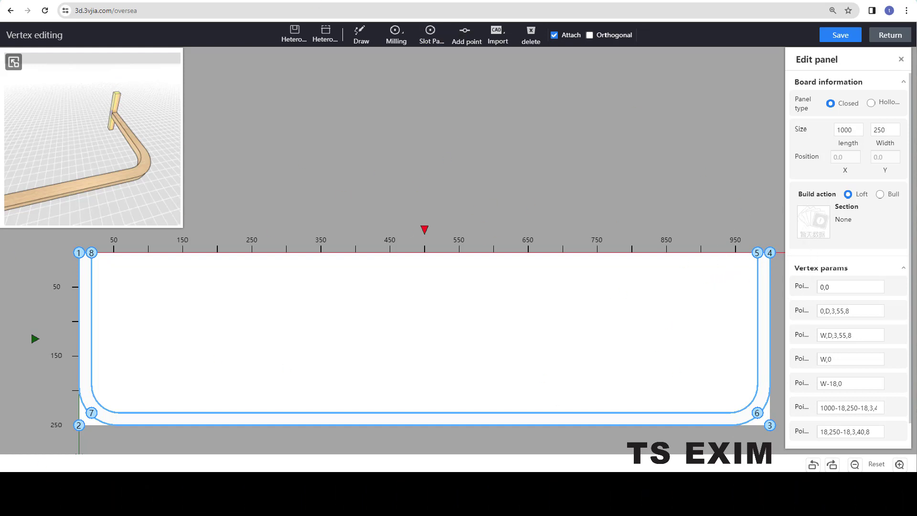
Save the reshaped panel's vertex edits and exit board selection mode in the room design
left_click(848, 37)
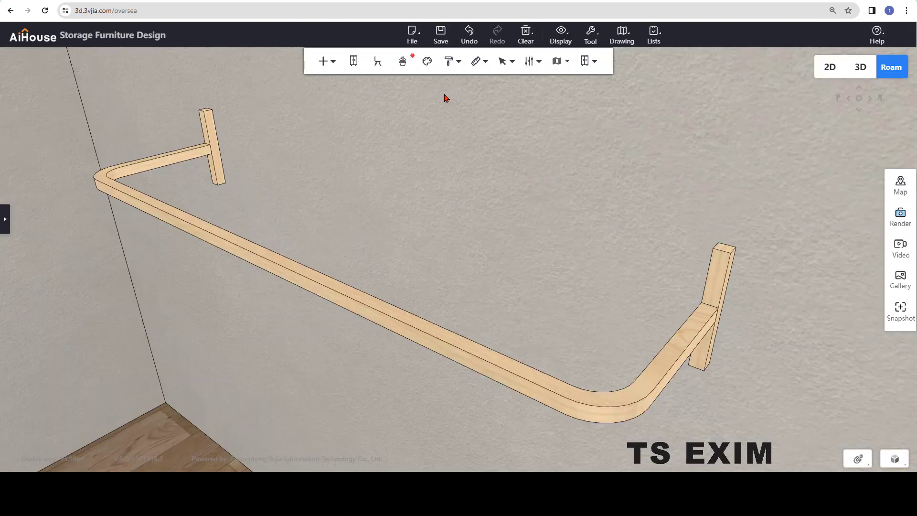
key("b")
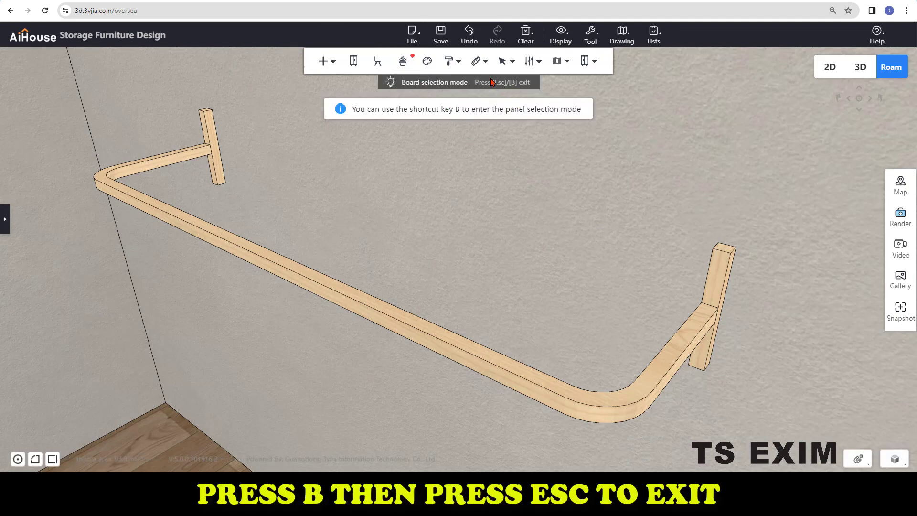
key("ctrl")
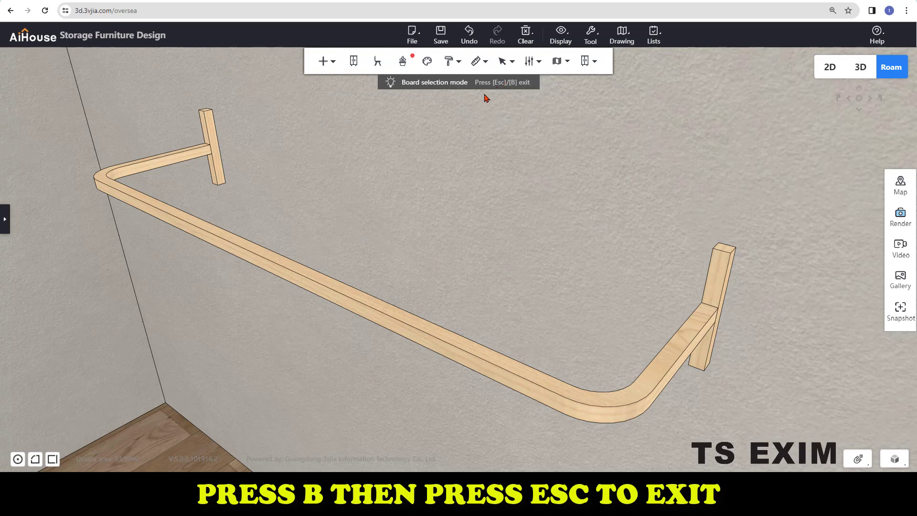
key("Escape")
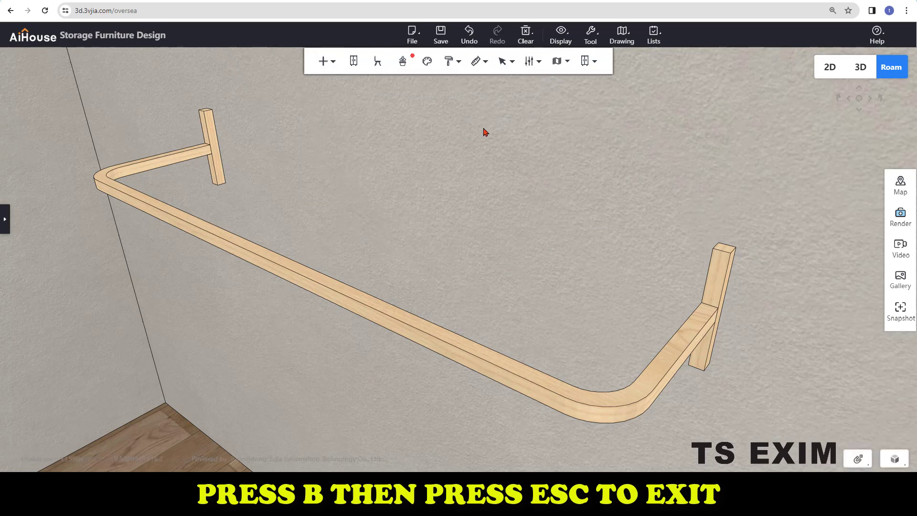
Change the whole cabinet's material to Black silver from the Metal material category of the general library, and deselect the cabinet
left_click(360, 305)
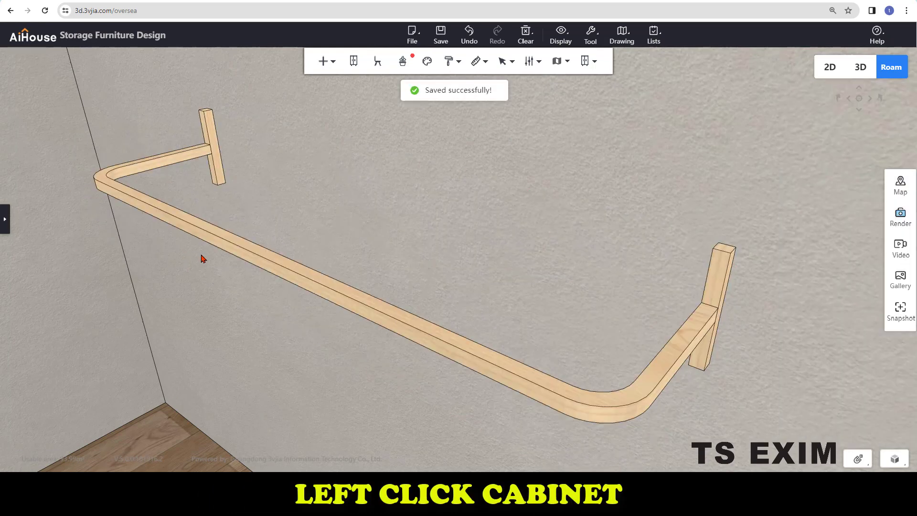
left_click(270, 249)
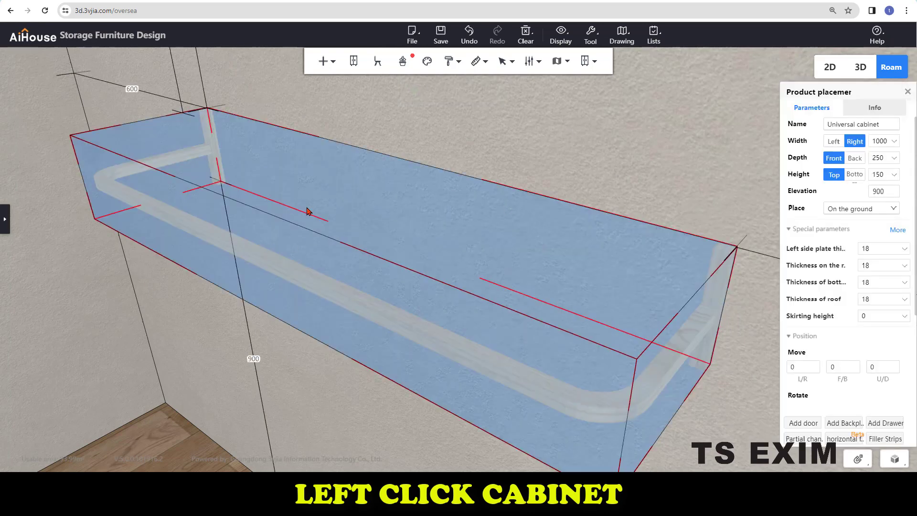
scroll(827, 292, "down", 3)
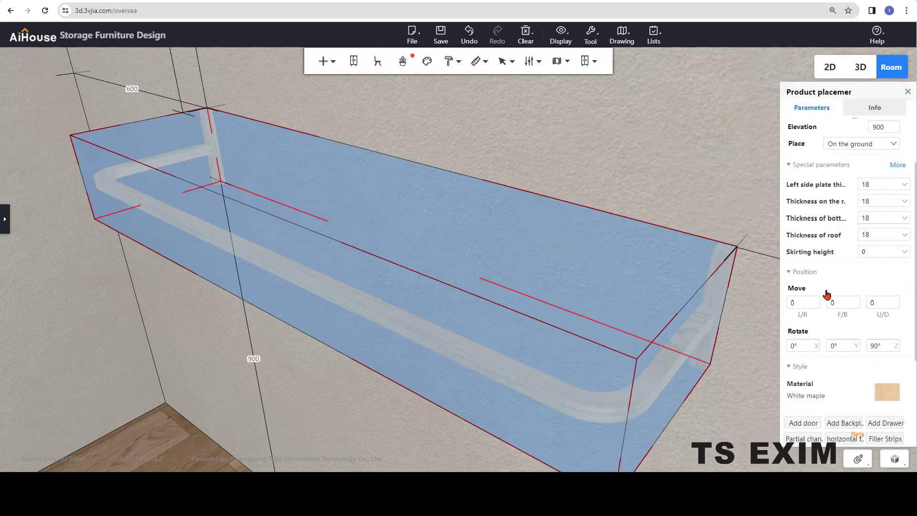
mouse_move(889, 341)
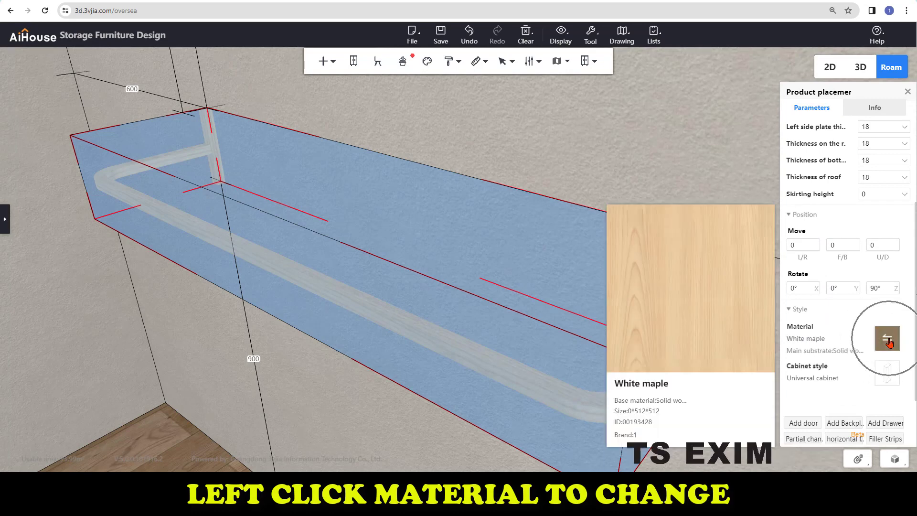
left_click(889, 342)
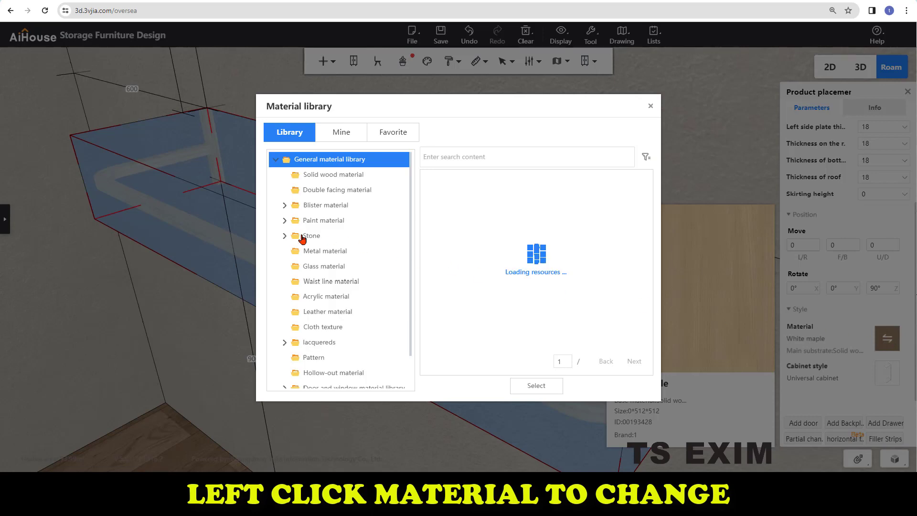
left_click(328, 254)
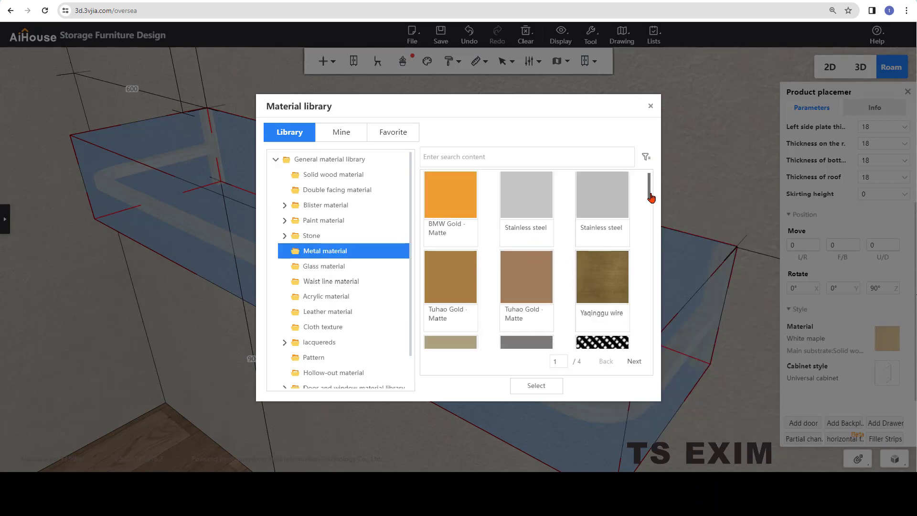
left_click_drag(650, 191, 675, 281)
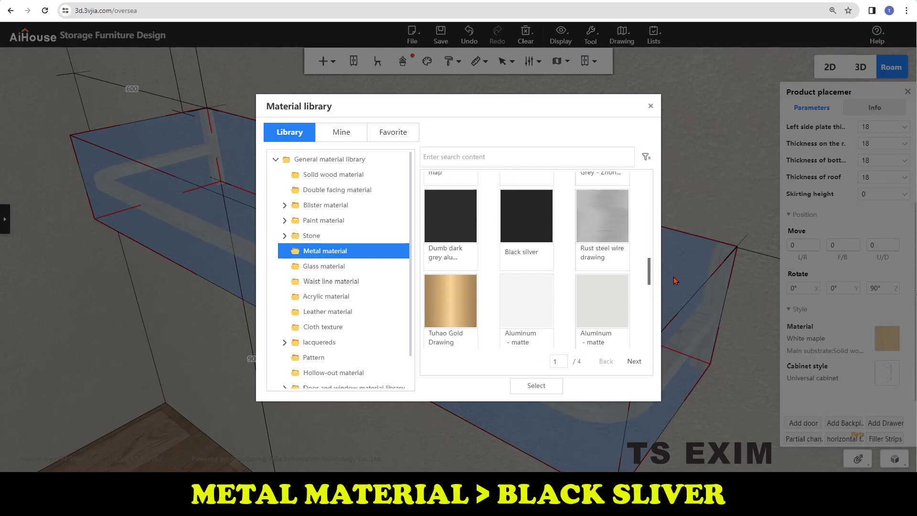
double_click(524, 231)
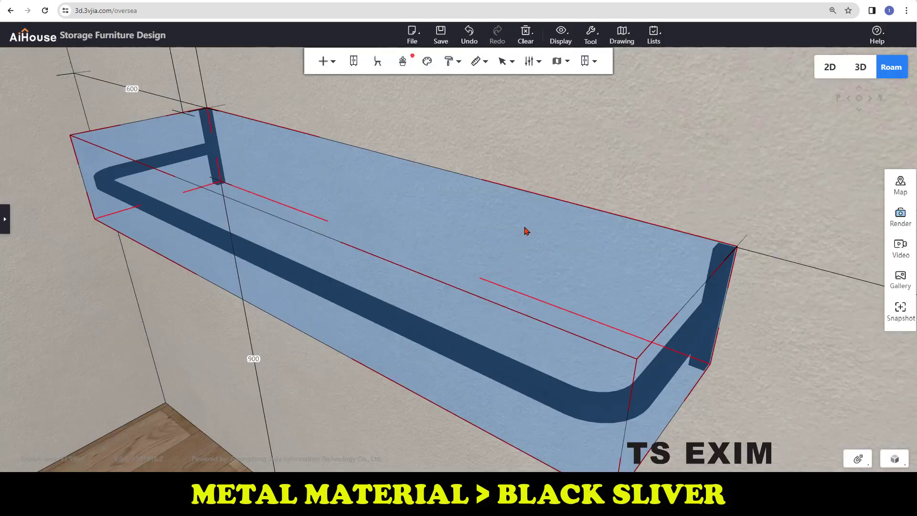
left_click(543, 150)
Select the black wall-mounted cabinet and group it as a combination
scroll(498, 282, "down", 3)
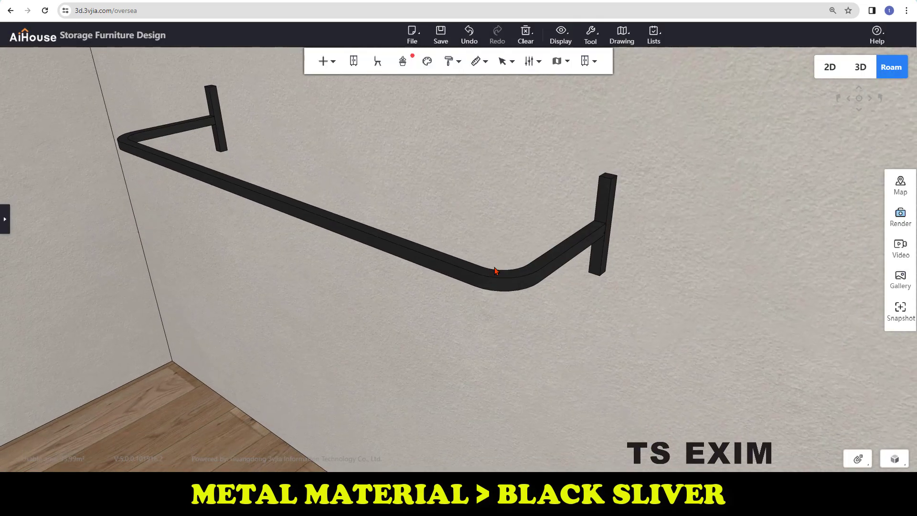
left_click_drag(426, 334, 428, 327)
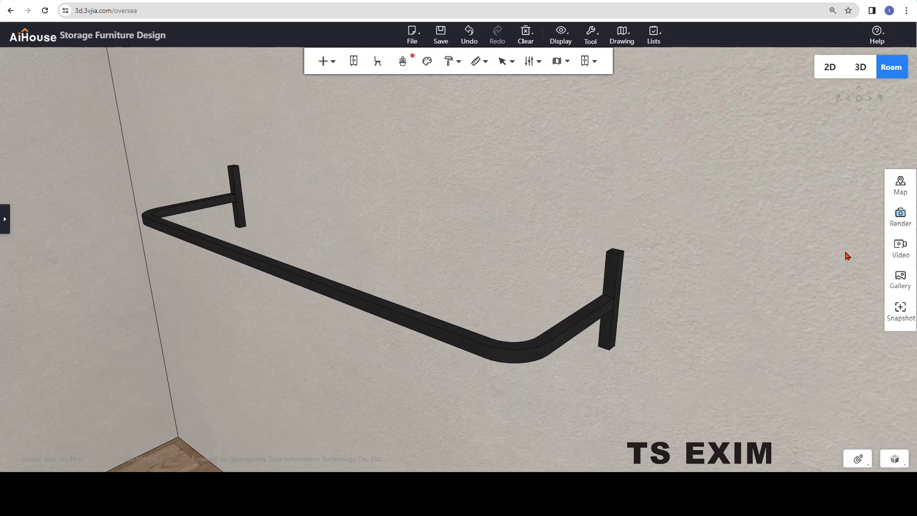
left_click(418, 329, "shift")
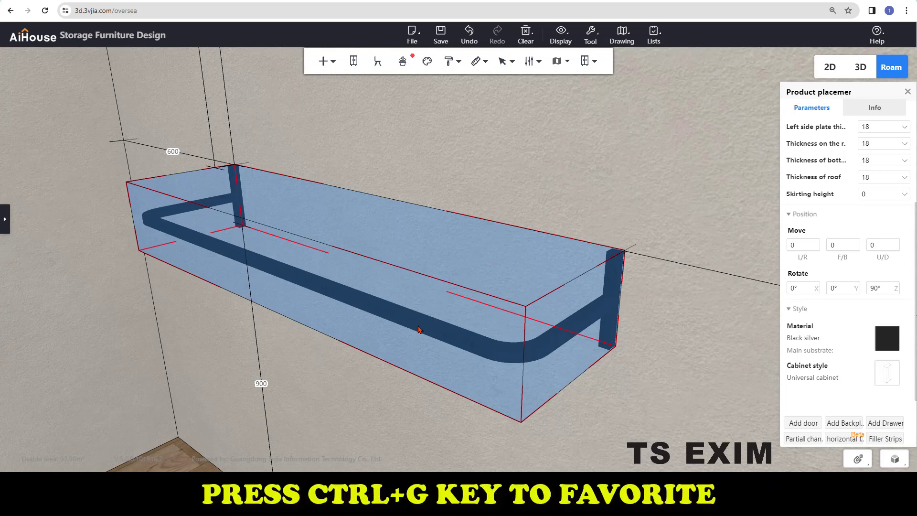
key("ctrl+g")
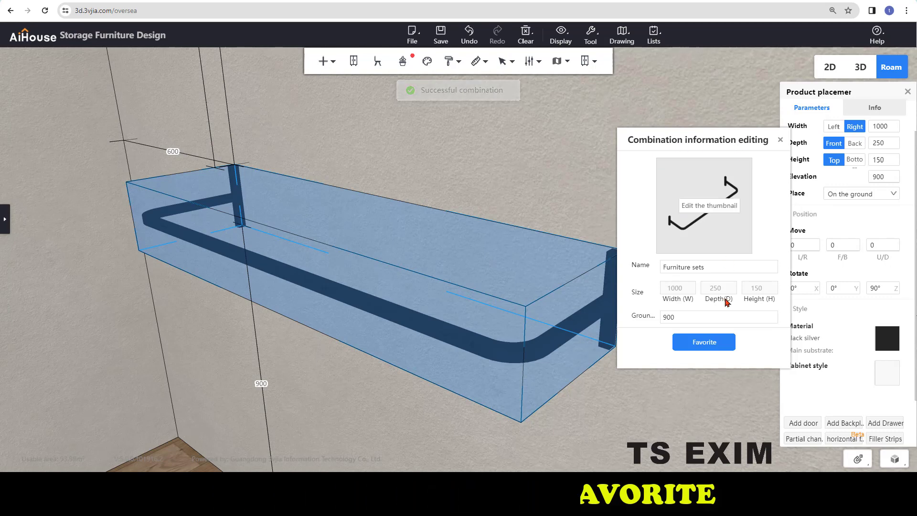
Name the combination STD HANGING 1000 and add it to favorites
double_click(709, 266)
left_click(718, 259)
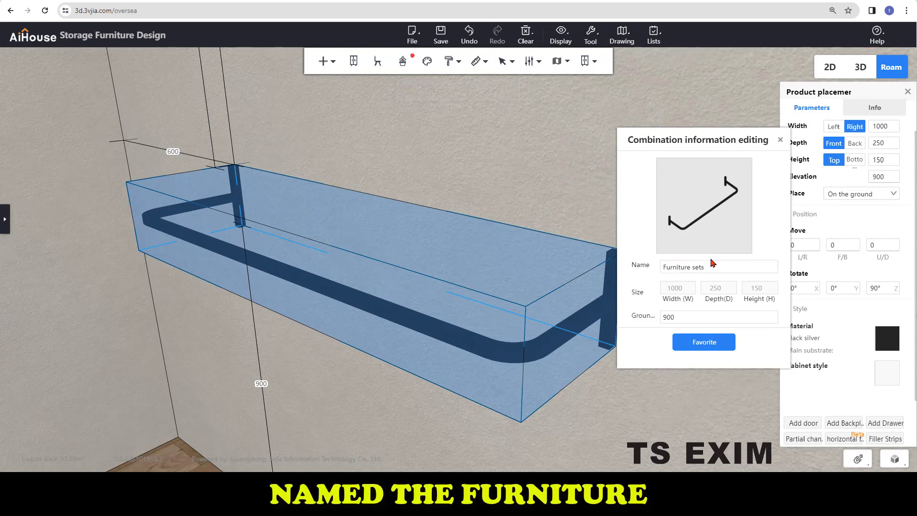
left_click_drag(713, 267, 553, 278)
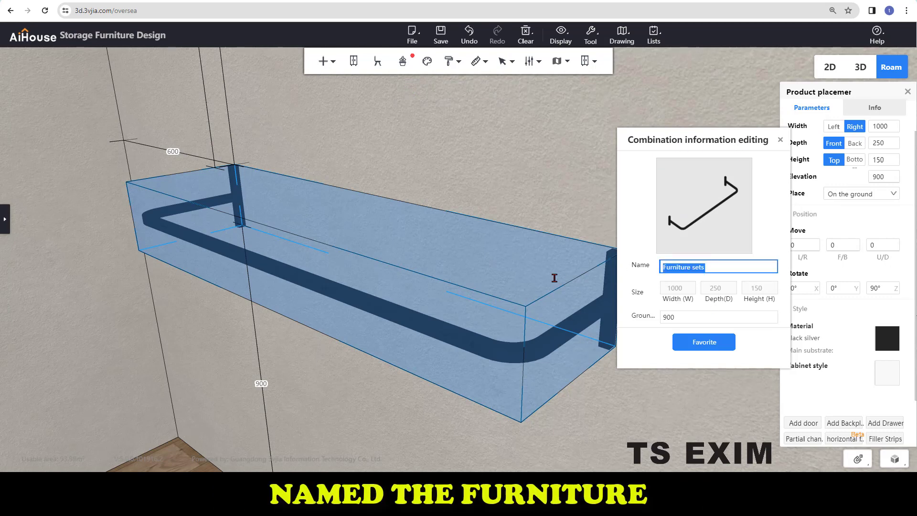
type("STD HANGING 1000")
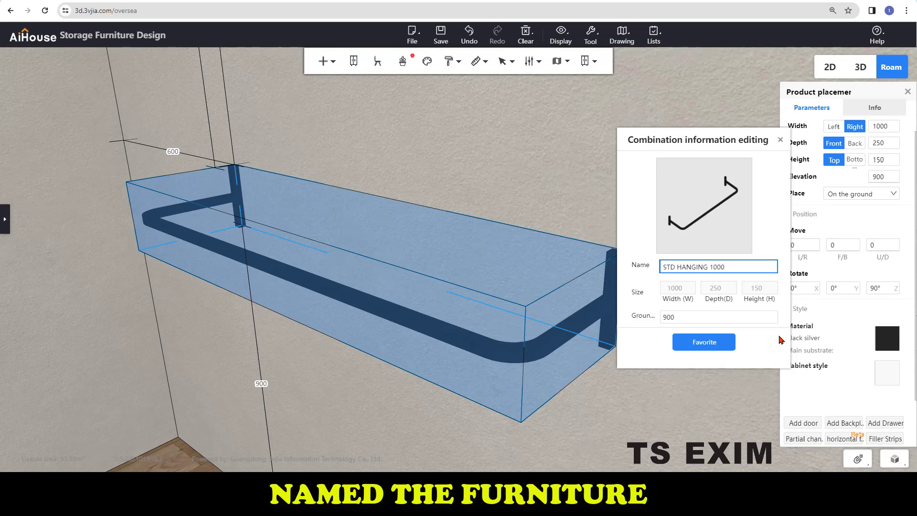
left_click(701, 344)
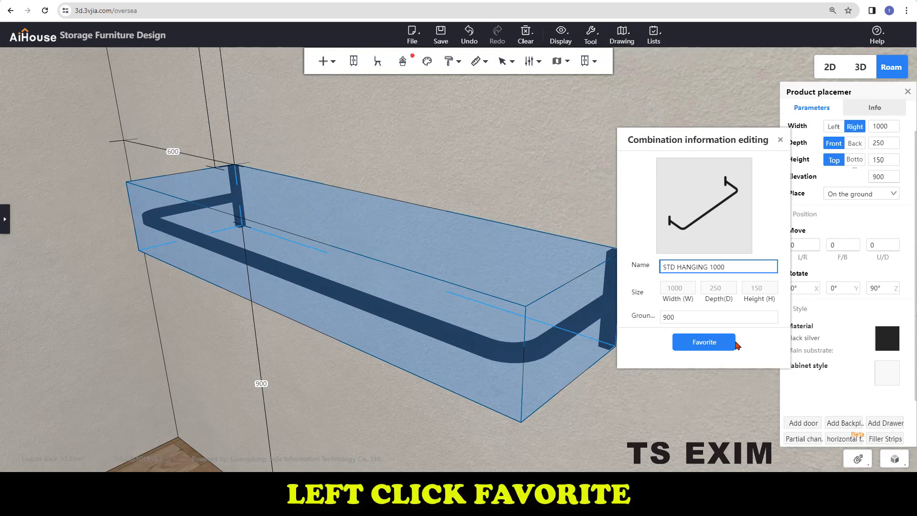
left_click(715, 342)
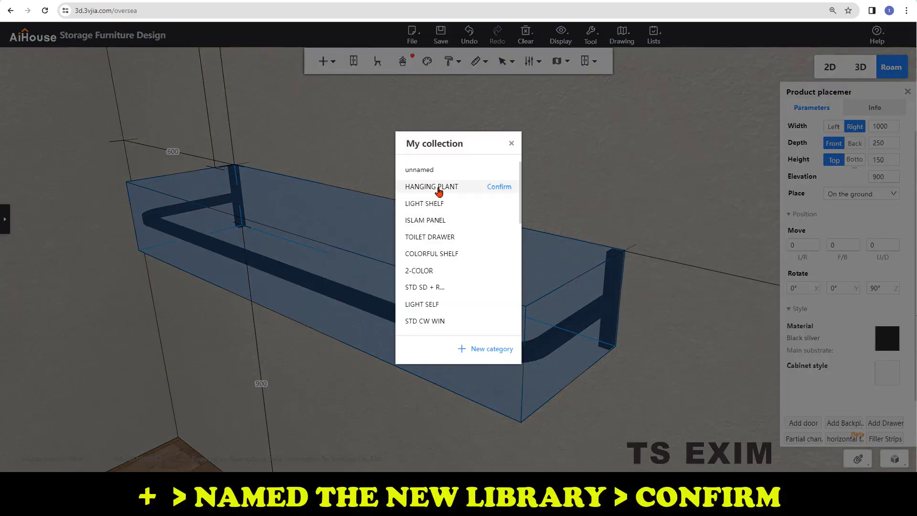
Create a new collection category called STD HANGING and save the combination in it
left_click(460, 354)
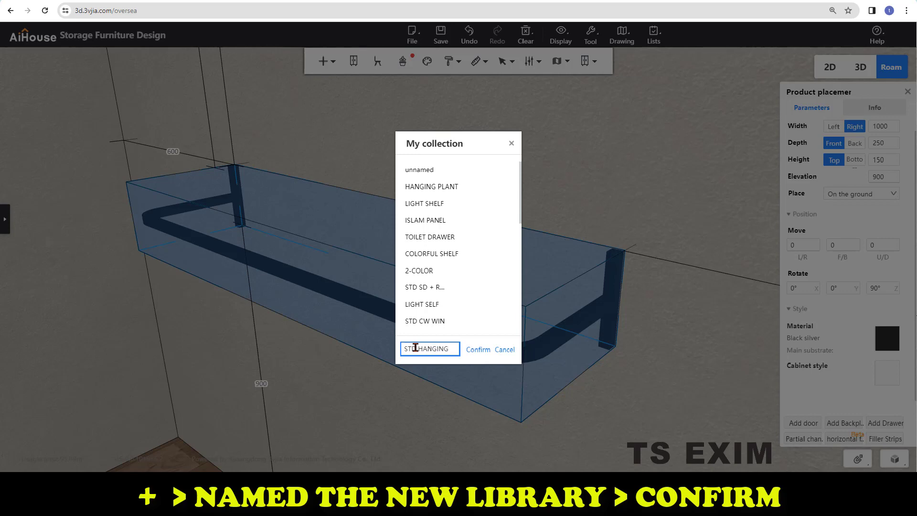
left_click(477, 351)
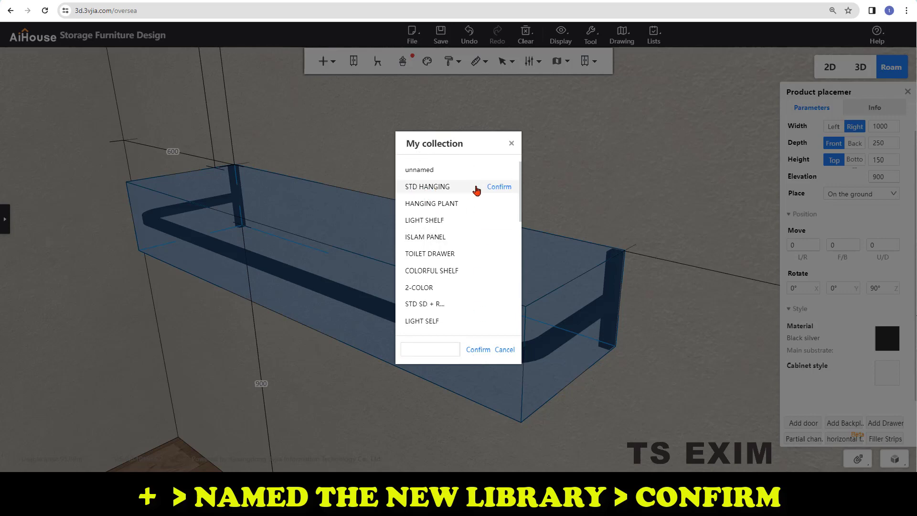
left_click(499, 188)
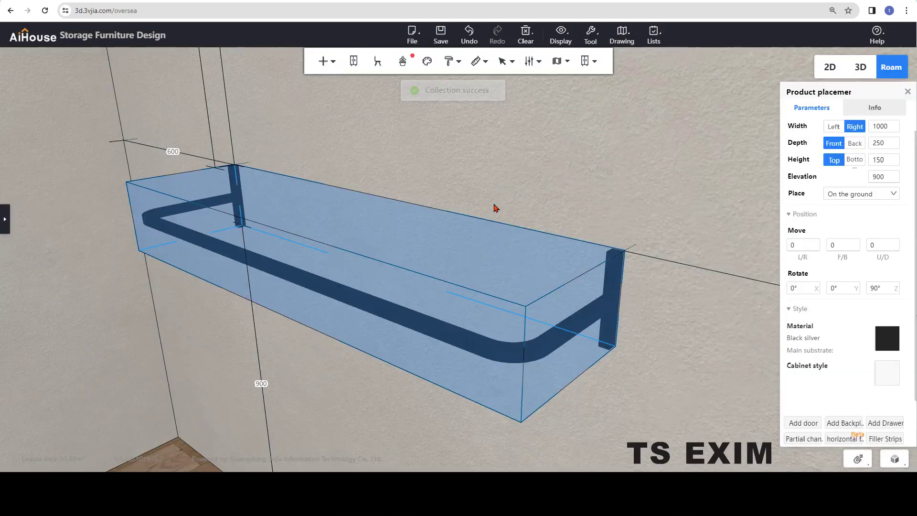
Show the saved favorites in the STD HANGING category of the product library
left_click(6, 220)
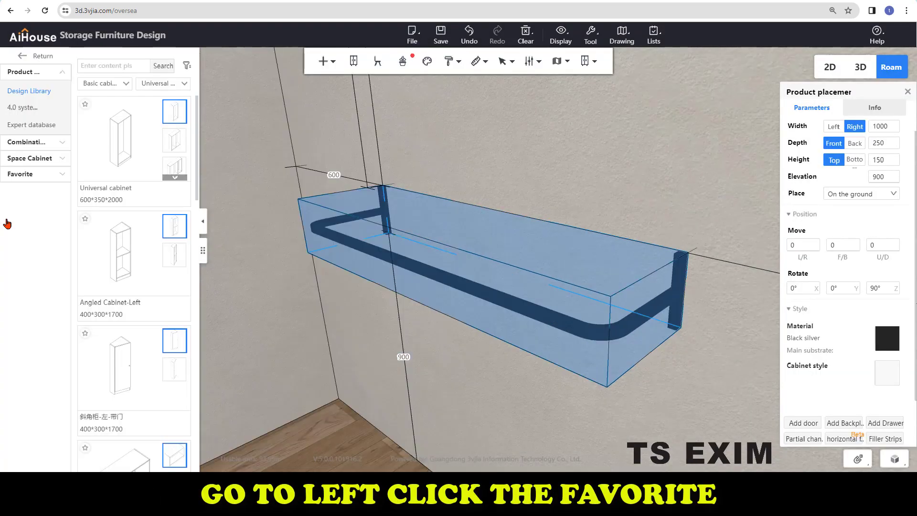
left_click(35, 178)
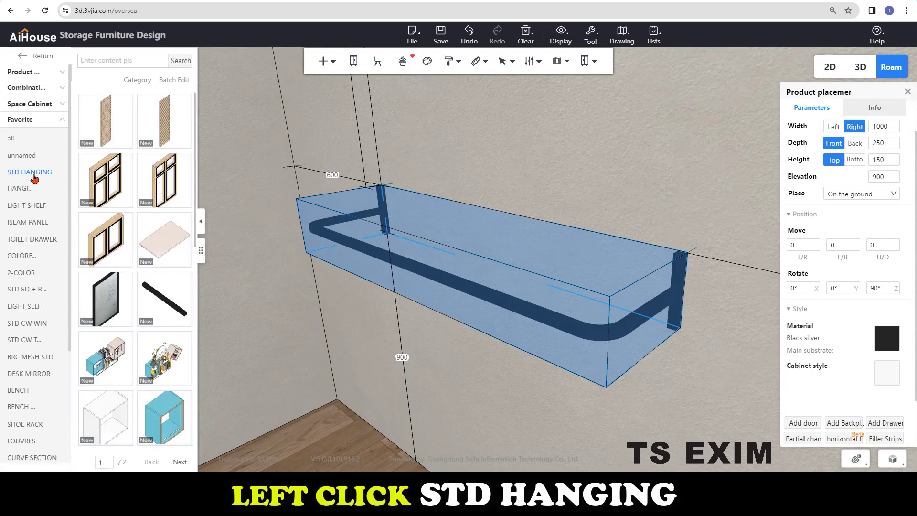
left_click(34, 175)
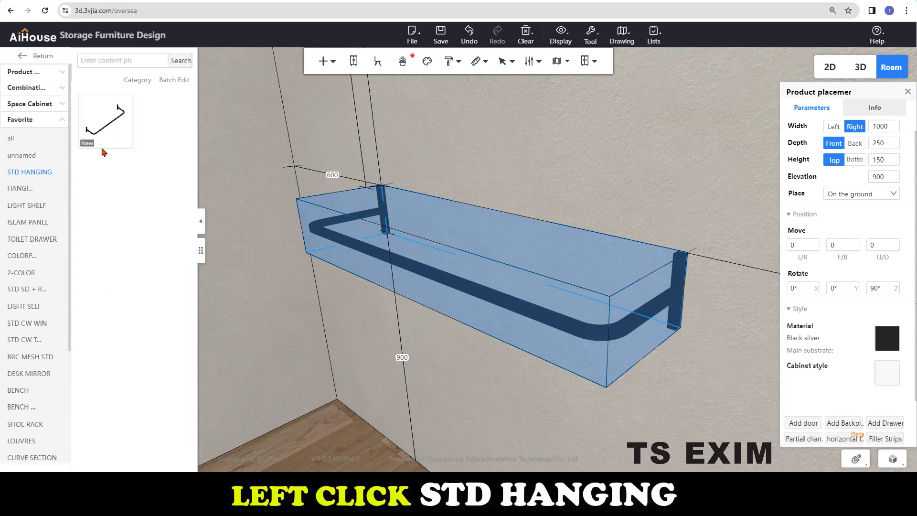
left_click(29, 172)
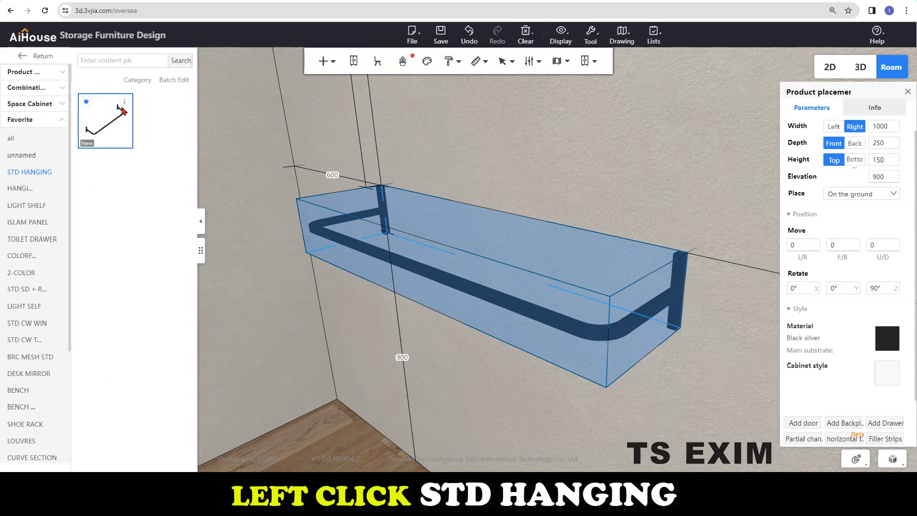
mouse_move(124, 104)
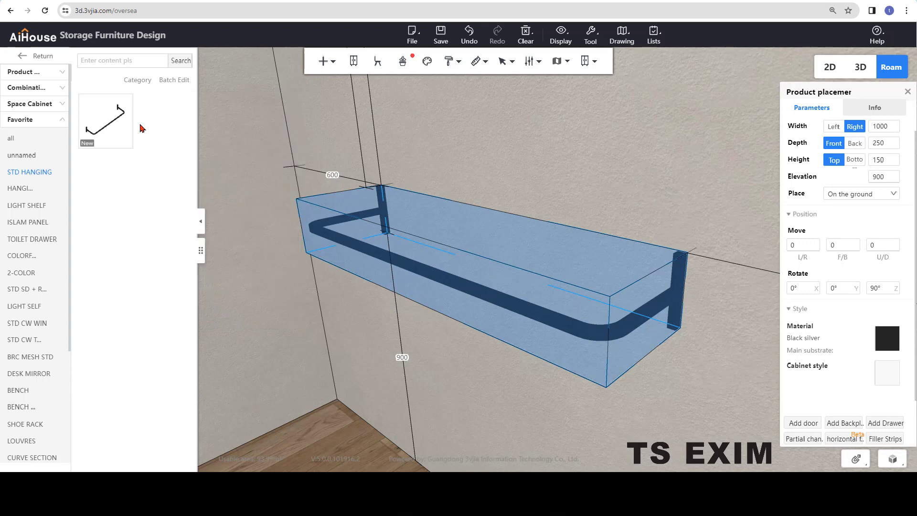
Place two more copies of the saved STD HANGING 1000 unit on the same wall as the original
left_click_drag(529, 354, 524, 314)
left_click_drag(517, 370, 520, 375)
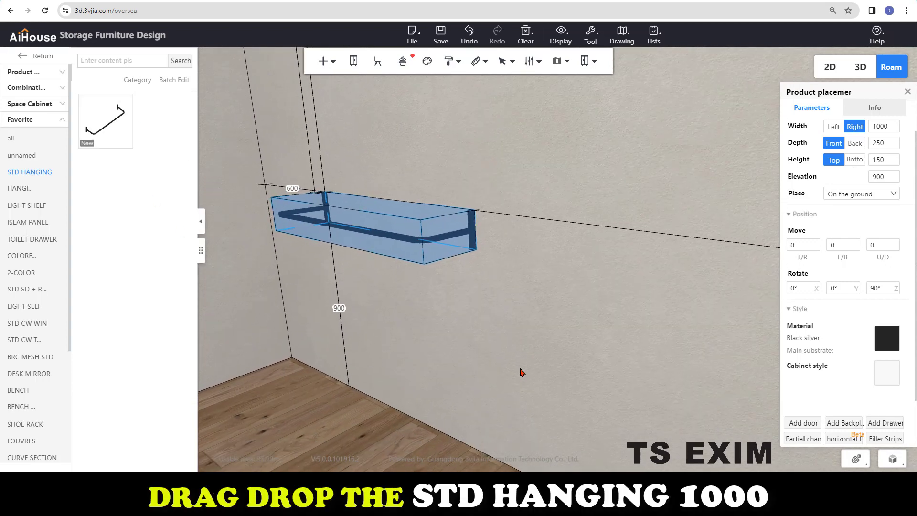
left_click_drag(114, 121, 115, 122)
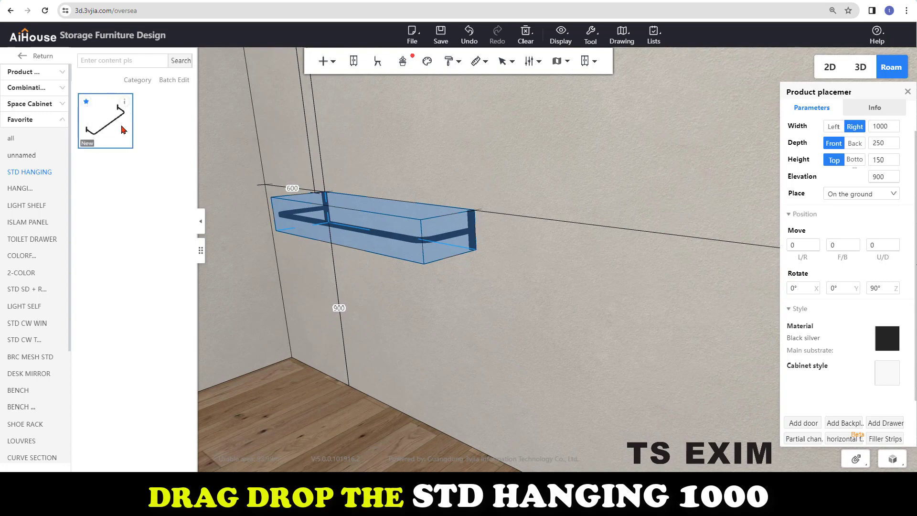
left_click_drag(218, 176, 602, 357)
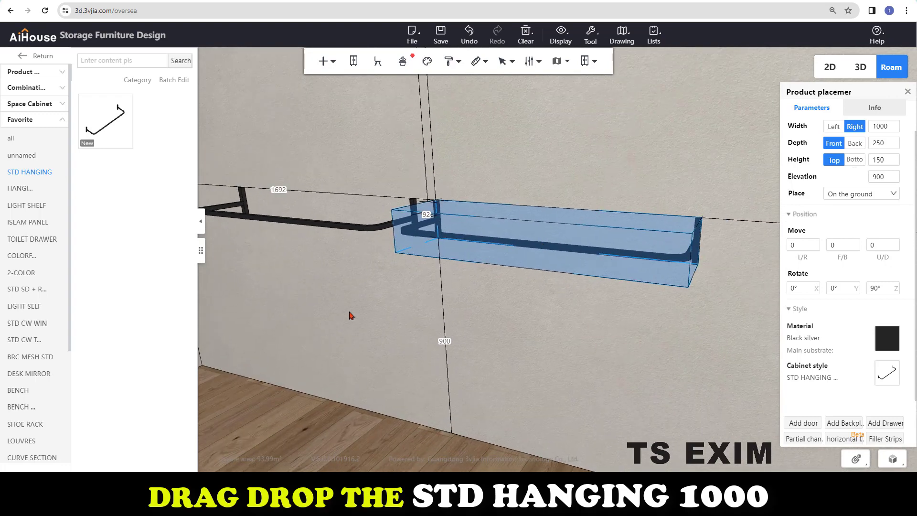
left_click_drag(371, 318, 317, 228)
left_click_drag(101, 114, 523, 266)
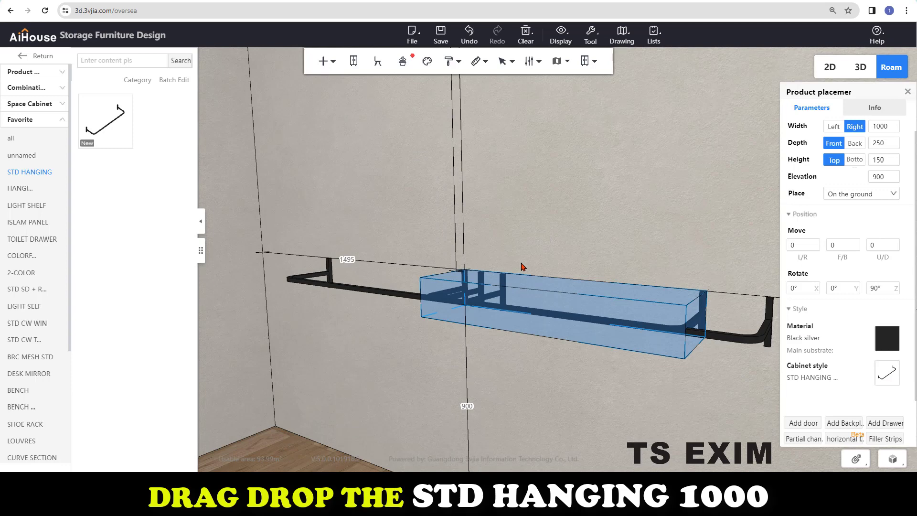
Set the newest hanging unit's elevation to 1500 and its distance from the wall corner to 600, and deselect it
left_click(467, 407)
type("1")
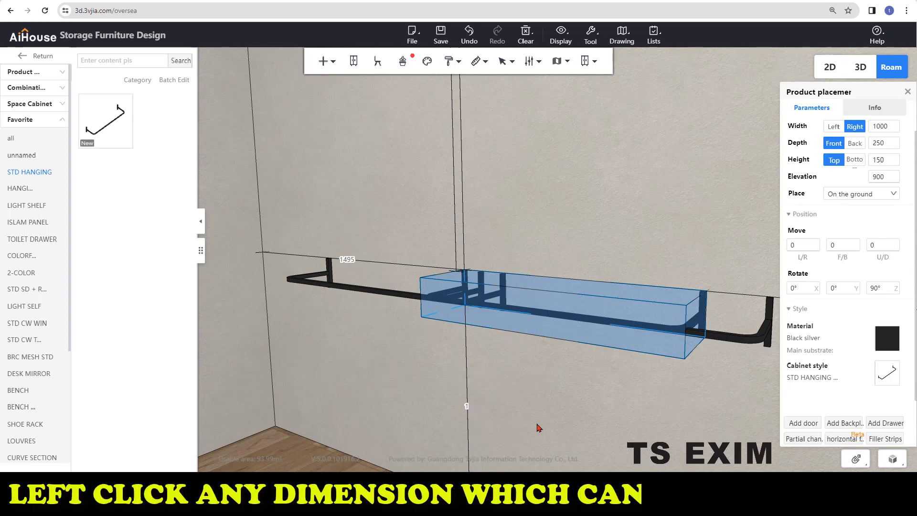
type("500")
key("Return")
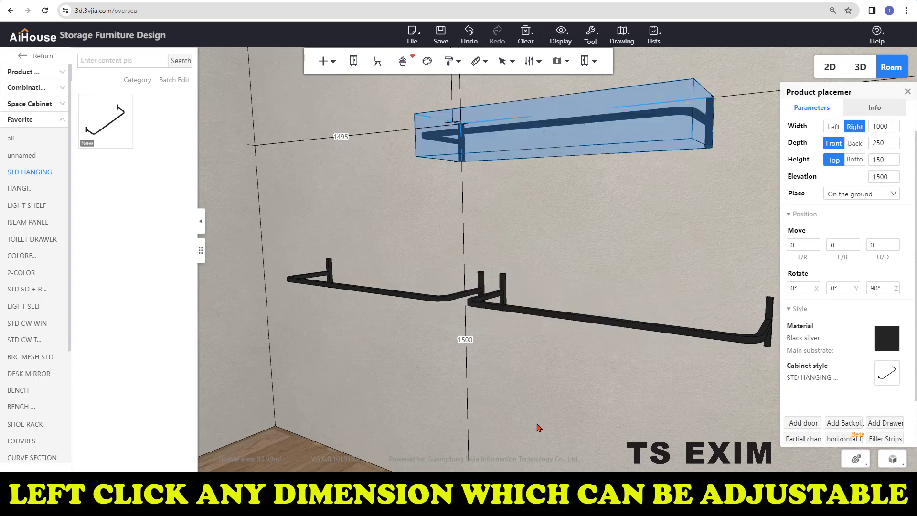
left_click(341, 138)
type("600")
key("Return")
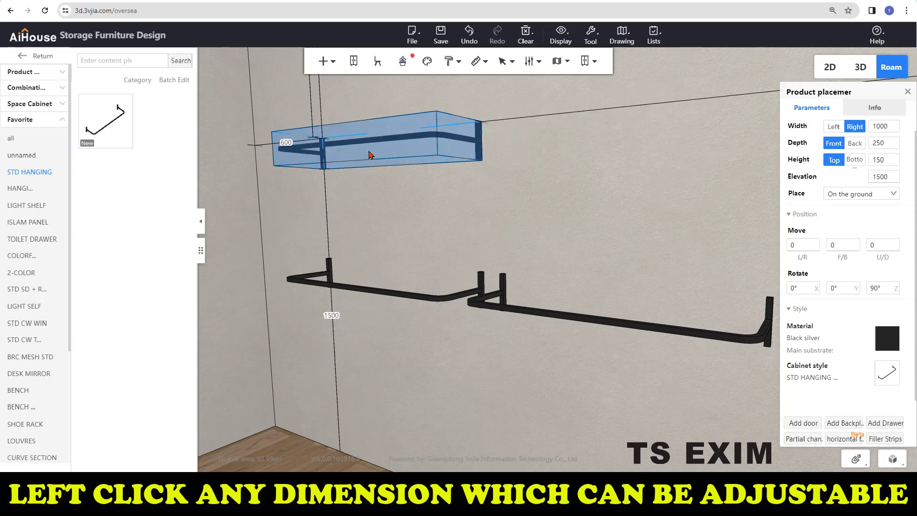
left_click(497, 326)
Place another STD HANGING 1000 unit on the wall and set its elevation to 1800
left_click_drag(516, 358, 476, 299)
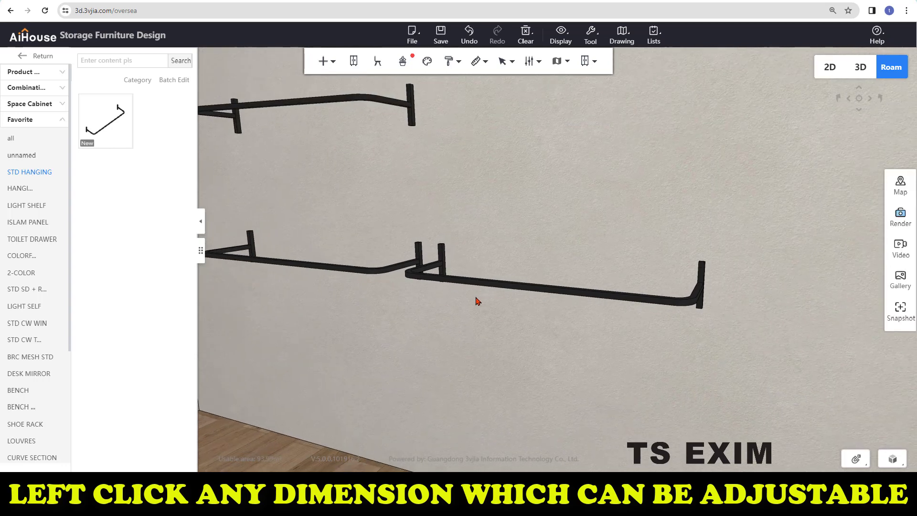
left_click(105, 121)
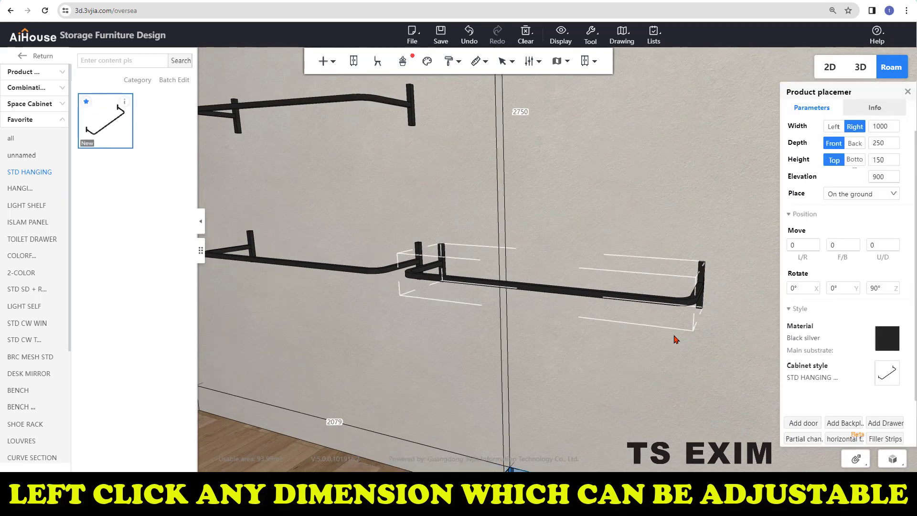
left_click(675, 344)
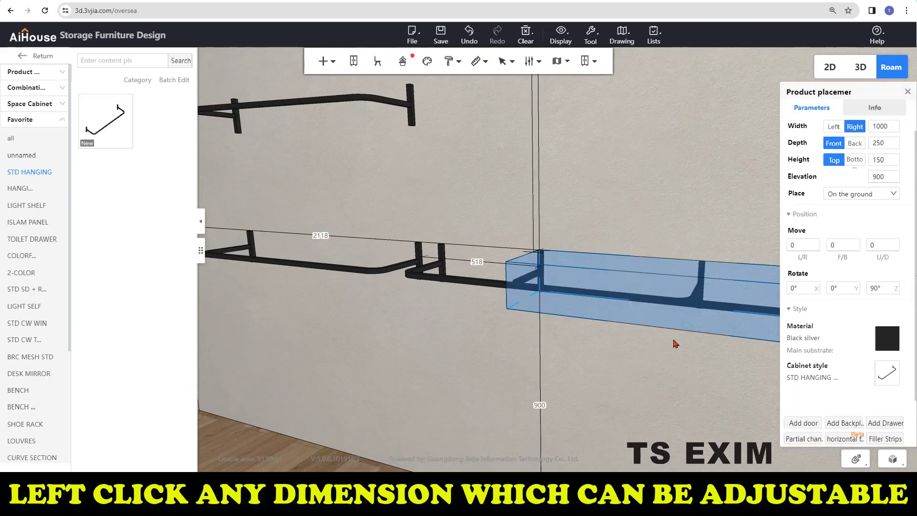
left_click(538, 406)
type("1800")
key("Return")
Set the uppermost hanging unit's distance from the wall corner to 2000 and deselect the unit
left_click_drag(541, 384, 542, 331)
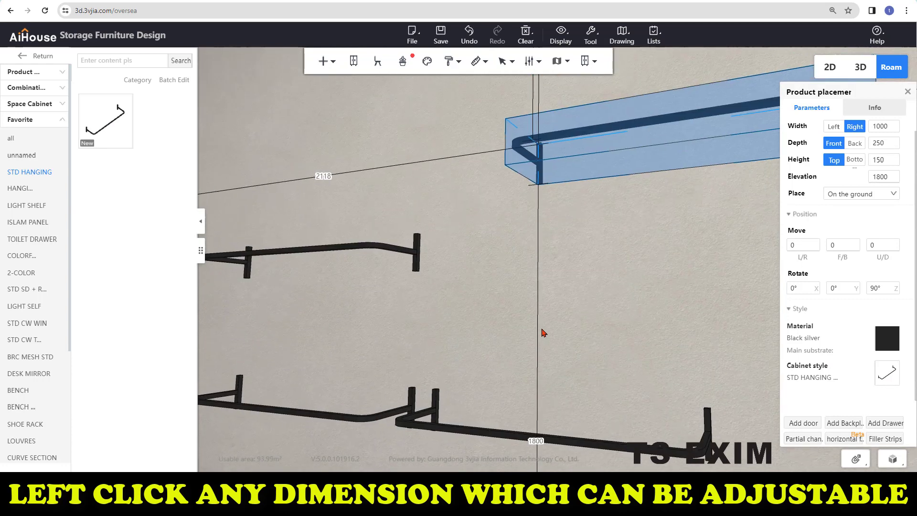
scroll(577, 290, "down", 3)
left_click_drag(575, 280, 577, 293)
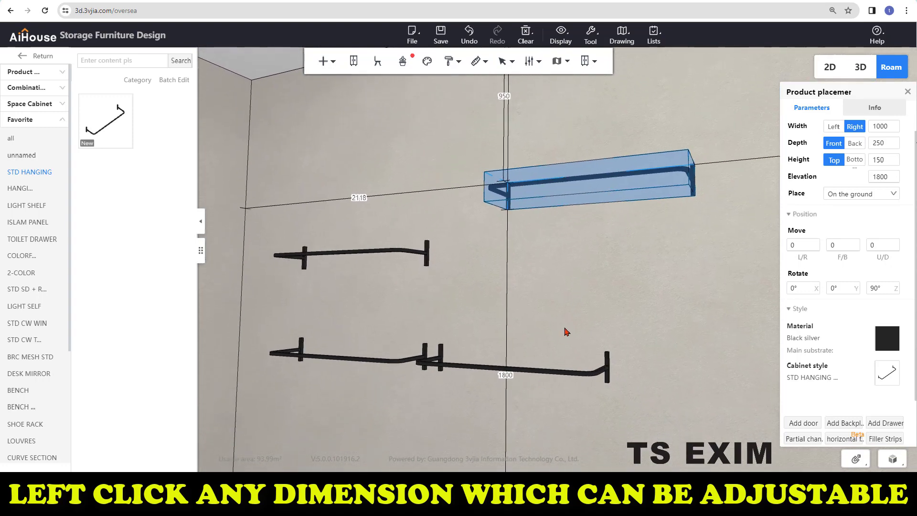
left_click(359, 197)
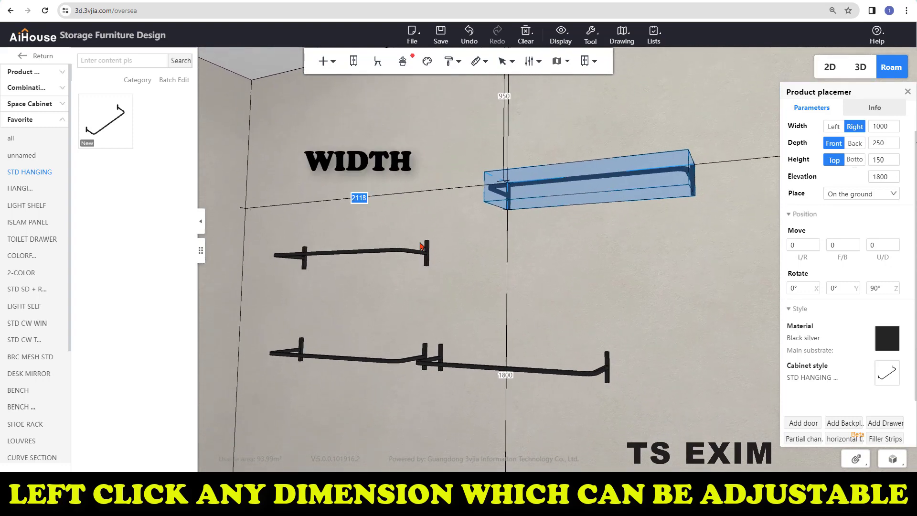
type("2000")
key("Return")
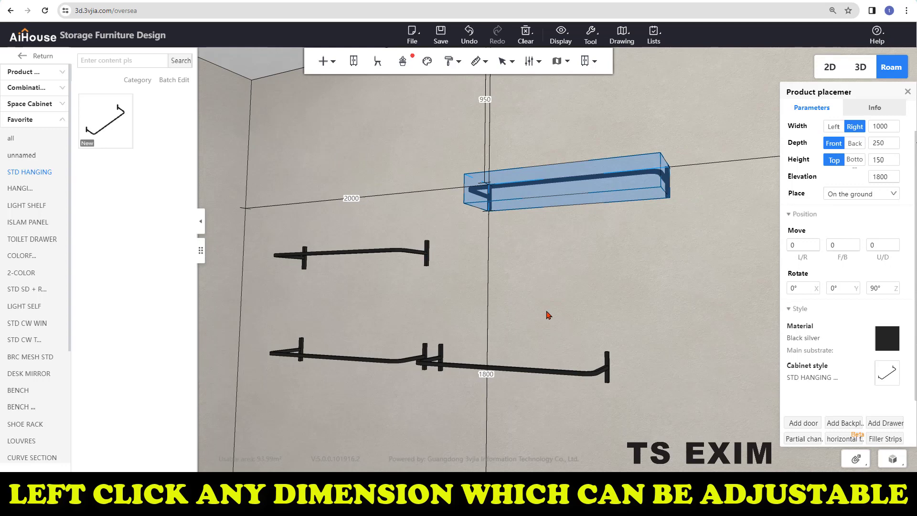
left_click_drag(546, 311, 592, 366)
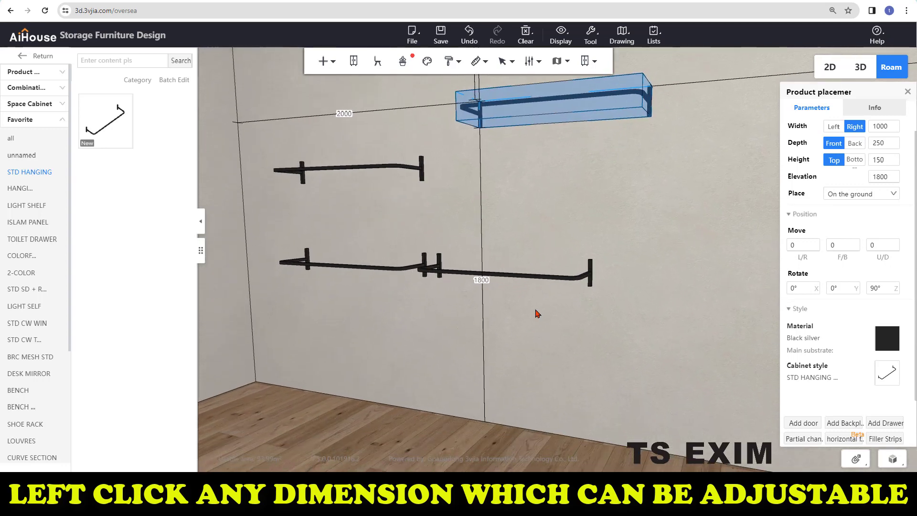
left_click(610, 387)
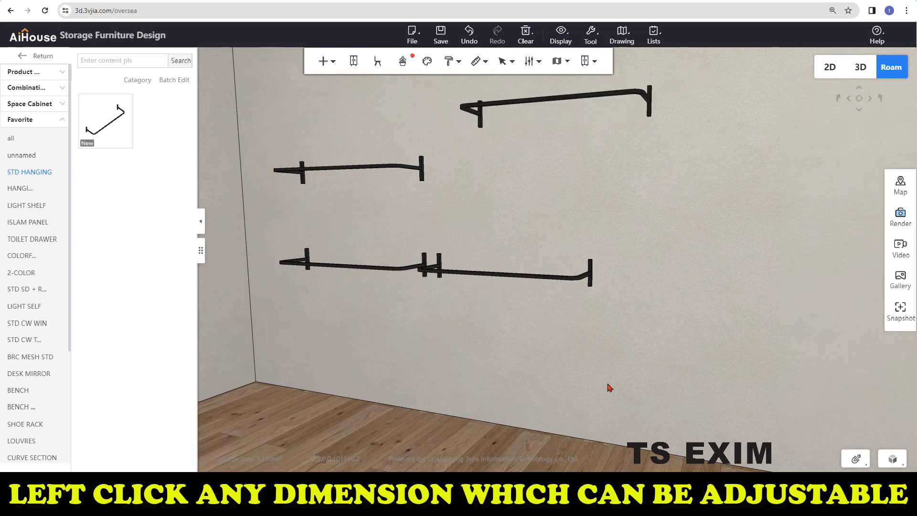
Place the light wood hanging rack with plants from the HANGING PLANT favorites on the adjacent empty wall and deselect it
left_click(27, 189)
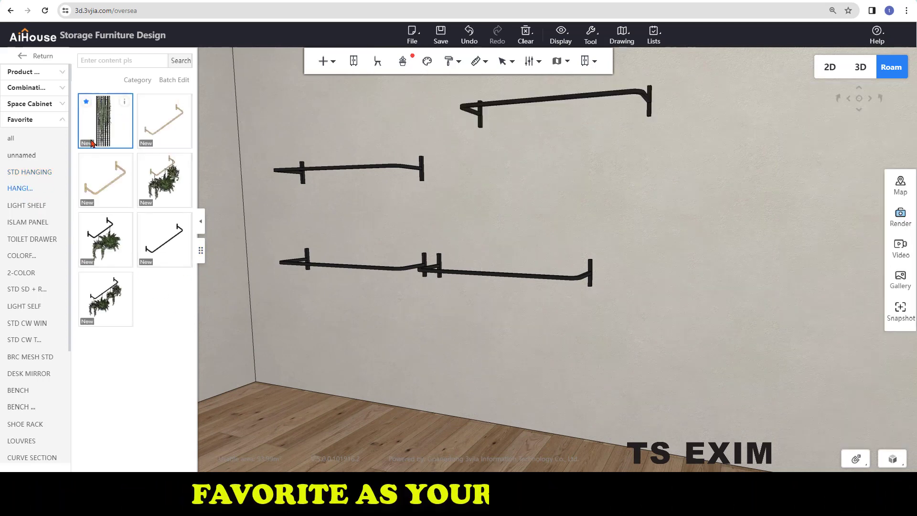
mouse_move(164, 185)
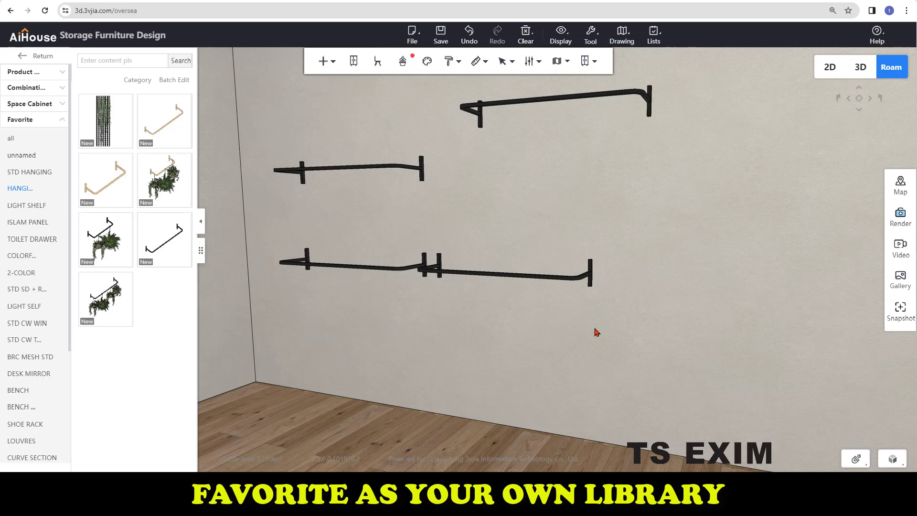
left_click_drag(596, 332, 420, 320)
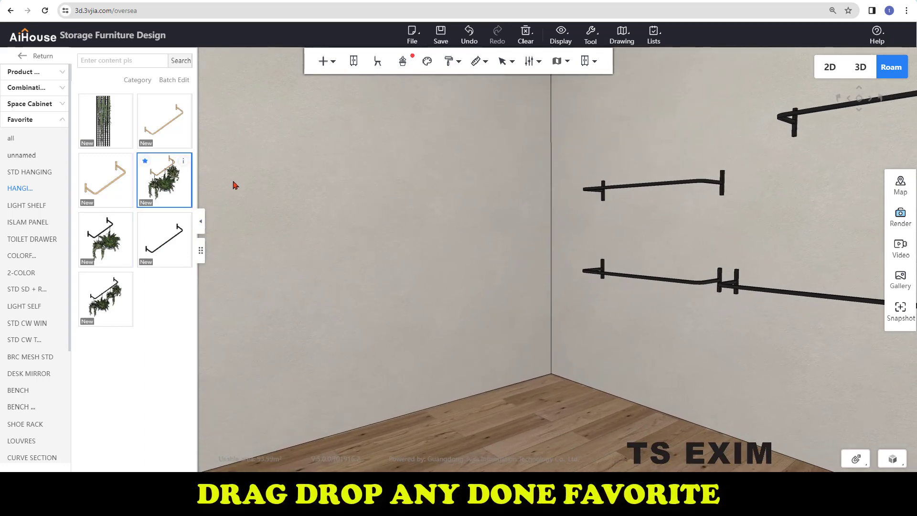
left_click_drag(234, 185, 348, 208)
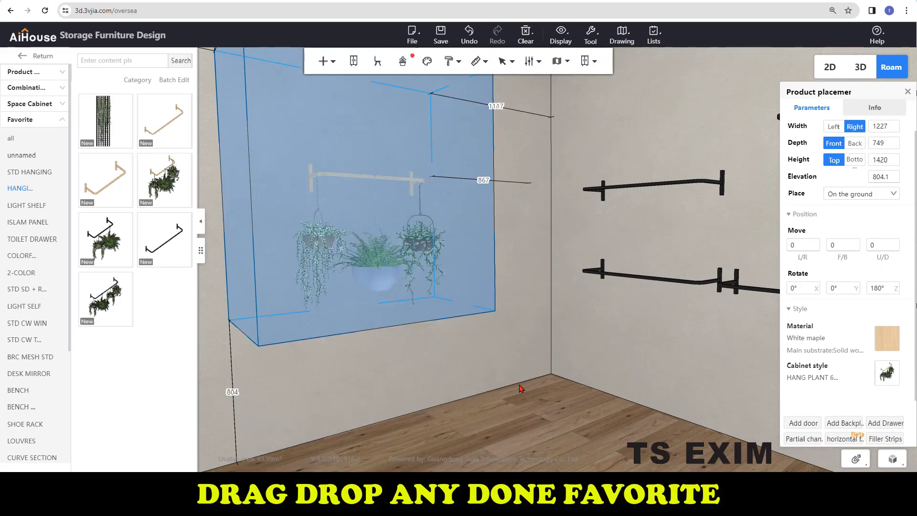
left_click(456, 372)
scroll(451, 366, "up", 5)
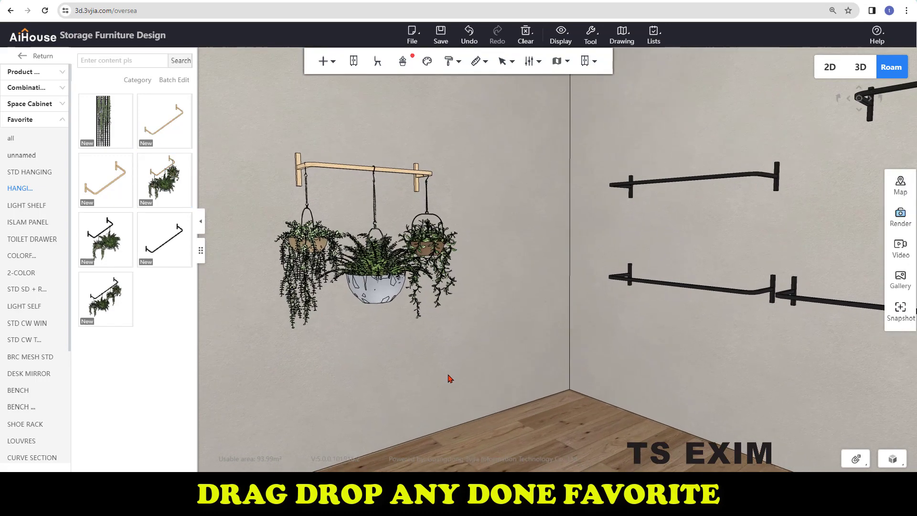
scroll(456, 390, "up", 4)
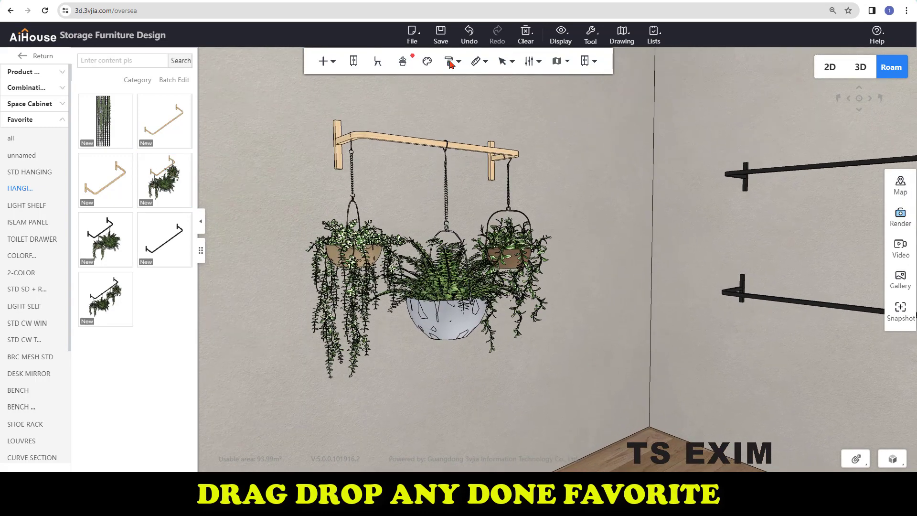
left_click_drag(558, 362, 497, 375)
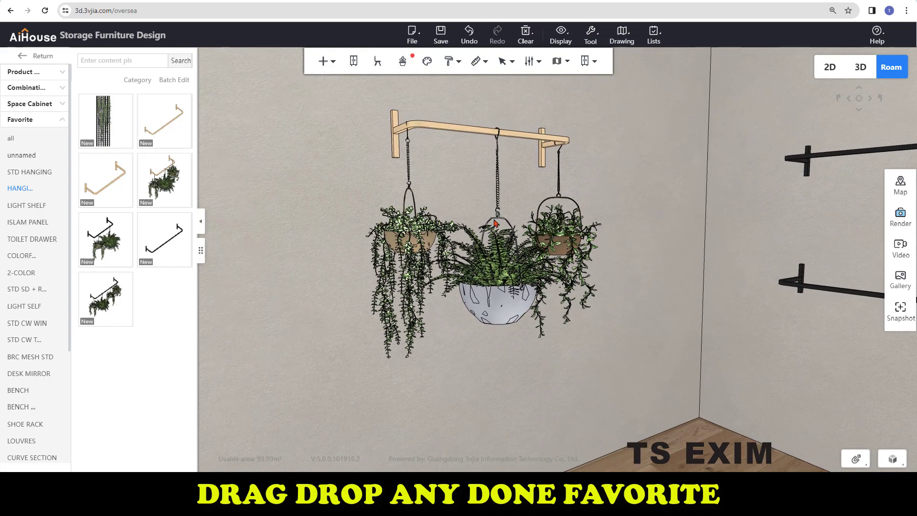
scroll(575, 368, "down", 5)
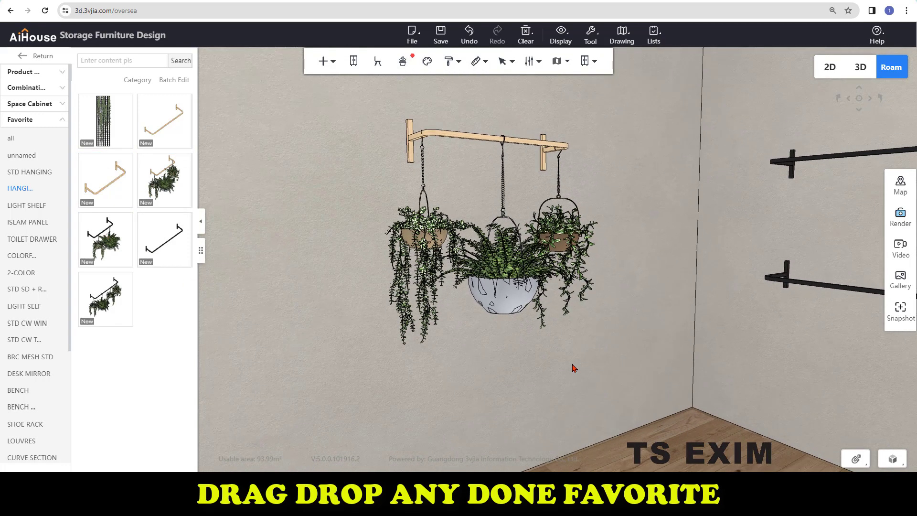
left_click_drag(577, 347, 638, 336)
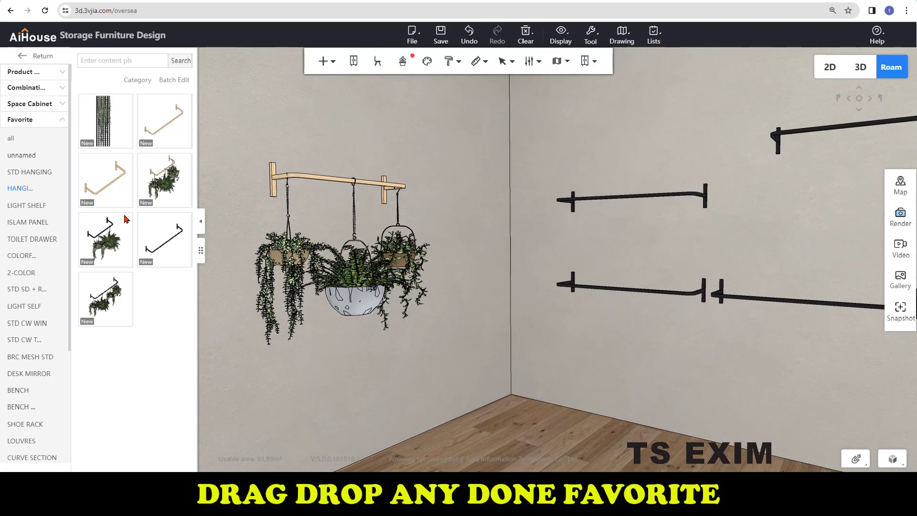
left_click_drag(131, 233, 470, 220)
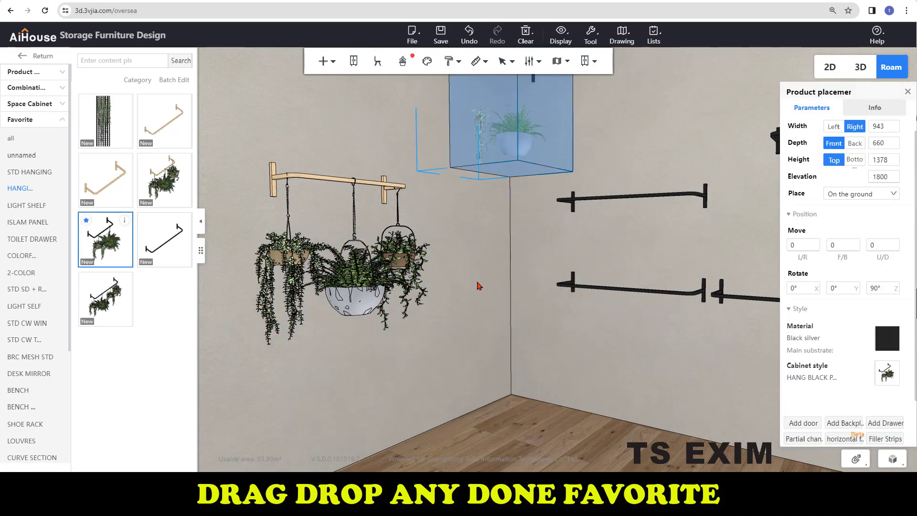
left_click_drag(478, 308, 478, 310)
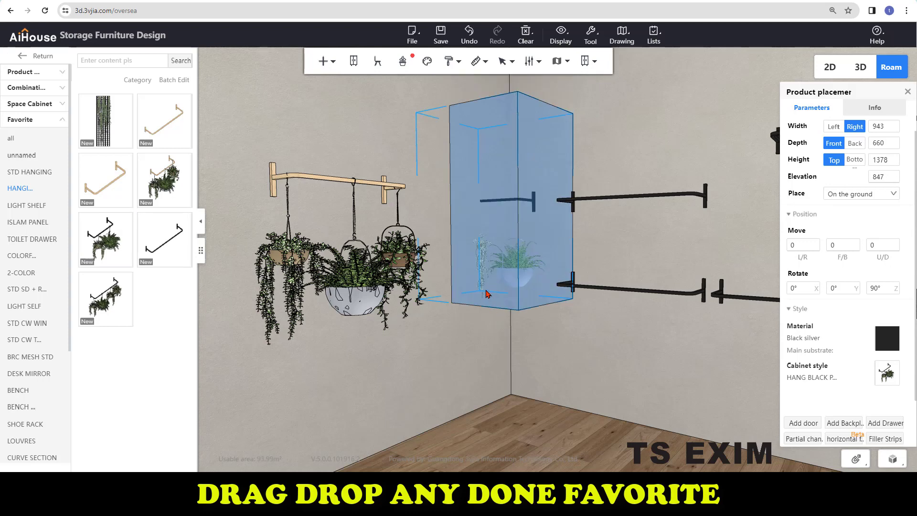
scroll(477, 299, "up", 2)
key("Delete")
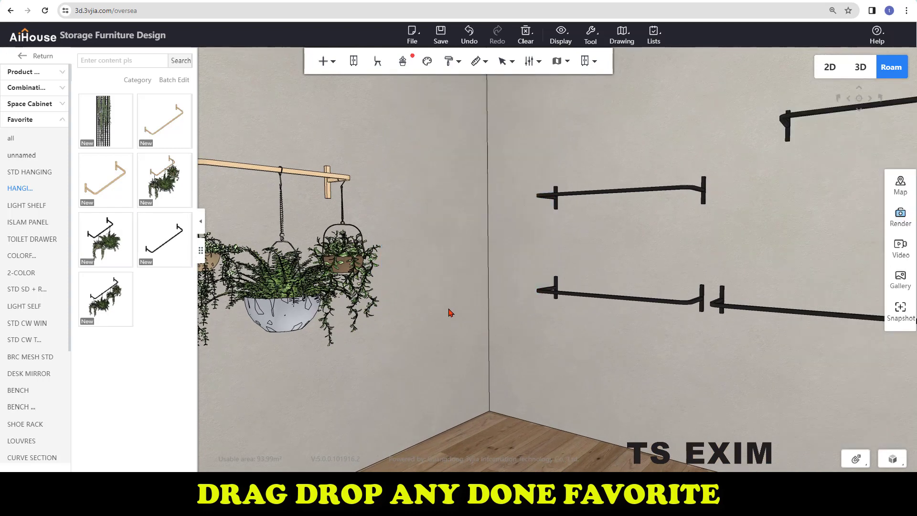
Place the black hanging rack with two plants from the favorites on the wall beside the light wood rack and deselect it
left_click_drag(449, 309, 386, 308)
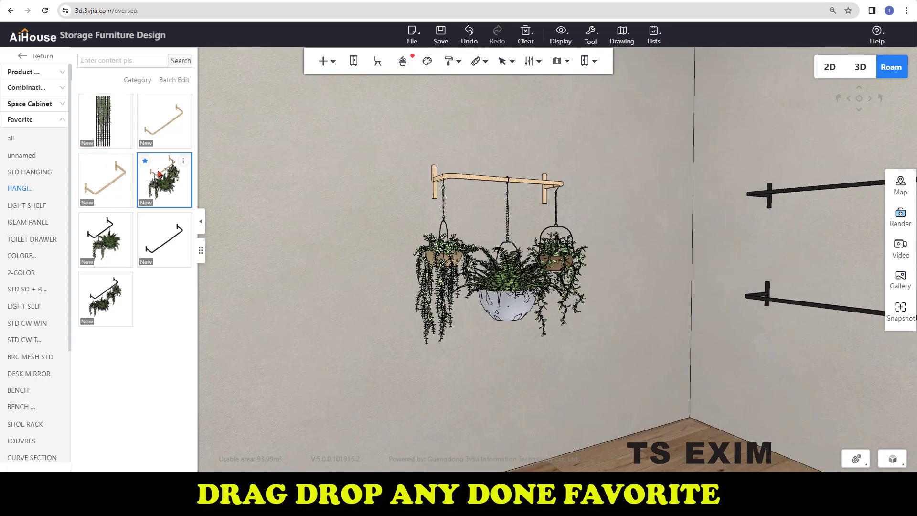
left_click_drag(111, 240, 323, 266)
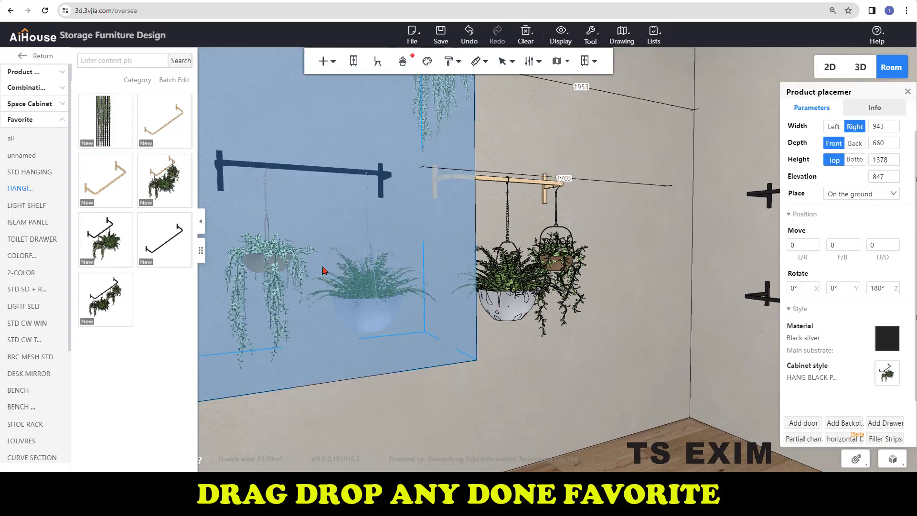
left_click_drag(505, 383, 524, 382)
scroll(524, 383, "down", 1)
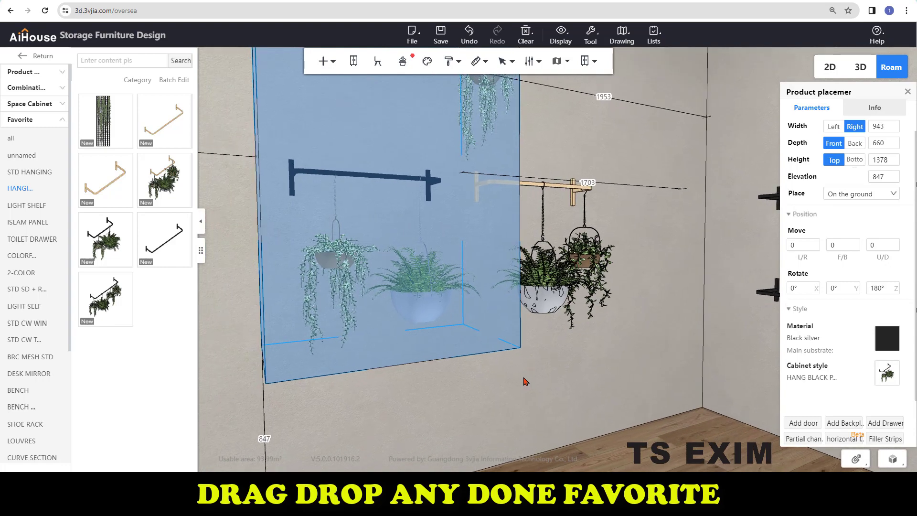
right_click(523, 382)
left_click_drag(457, 361, 469, 346)
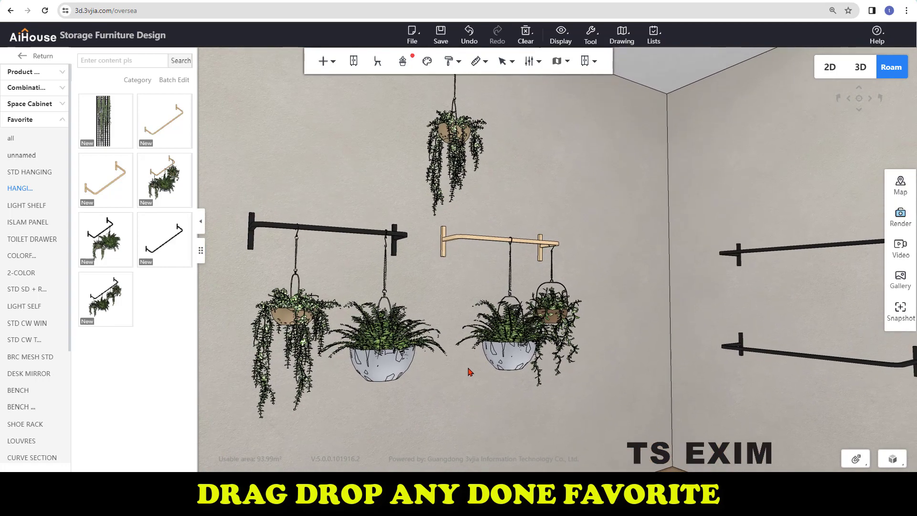
scroll(473, 387, "down", 3)
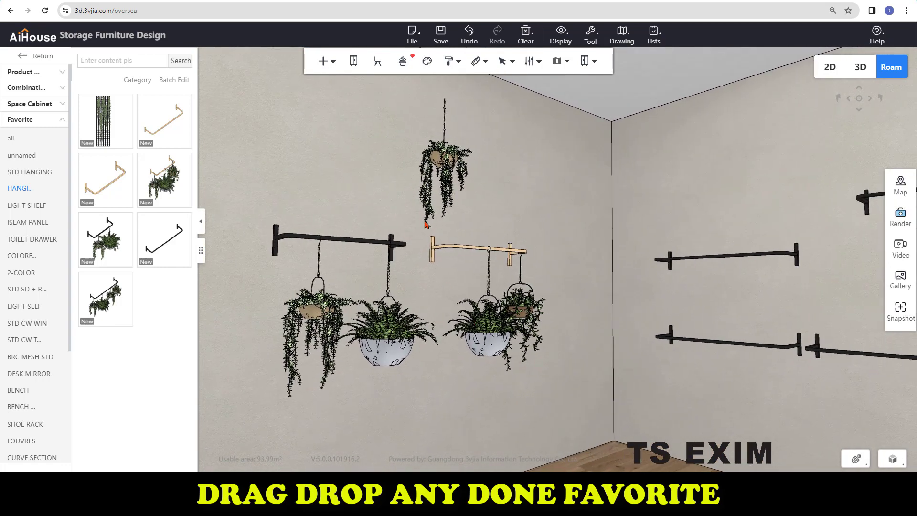
left_click_drag(440, 270, 433, 331)
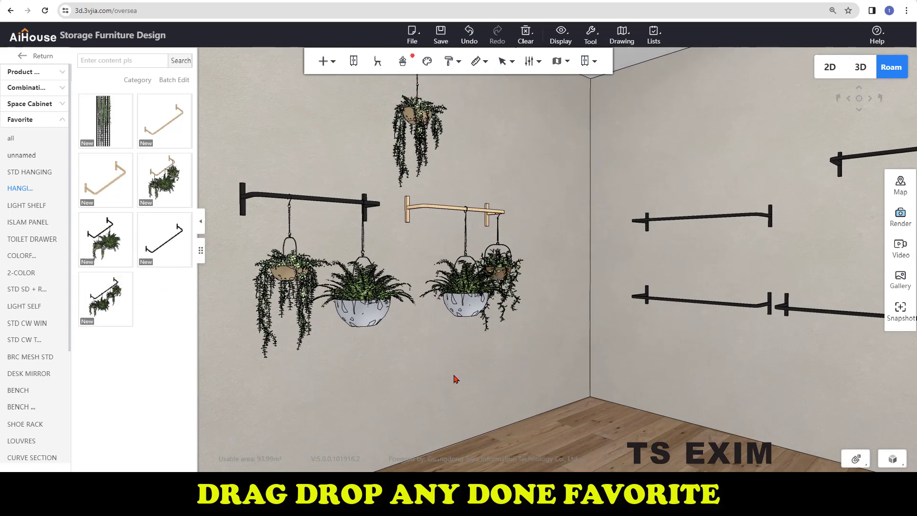
Place the long black rack with four hanging plants from the favorites on the empty wall beside the two-plant black rack and deselect it
left_click_drag(456, 379, 334, 381)
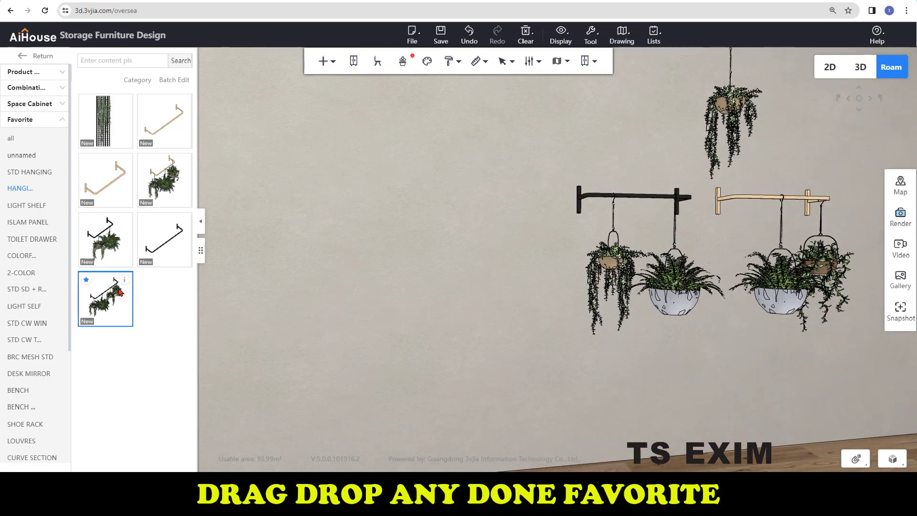
left_click_drag(345, 301, 409, 301)
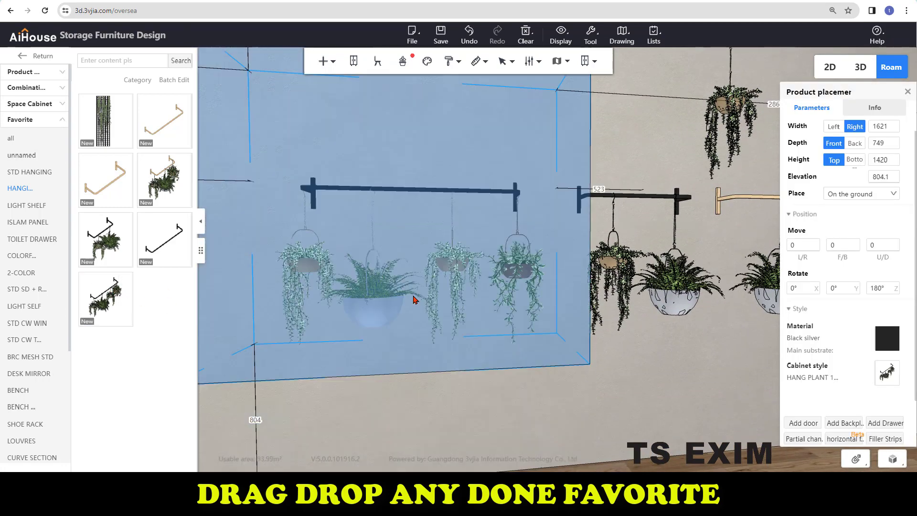
left_click(575, 395)
left_click_drag(613, 399, 547, 377)
left_click(417, 260)
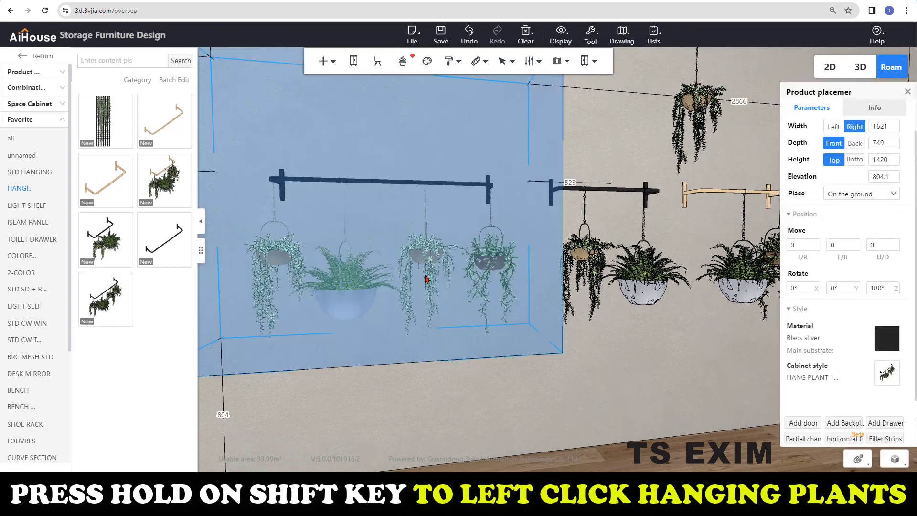
left_click(228, 414)
left_click_drag(352, 435, 335, 433)
left_click(336, 335)
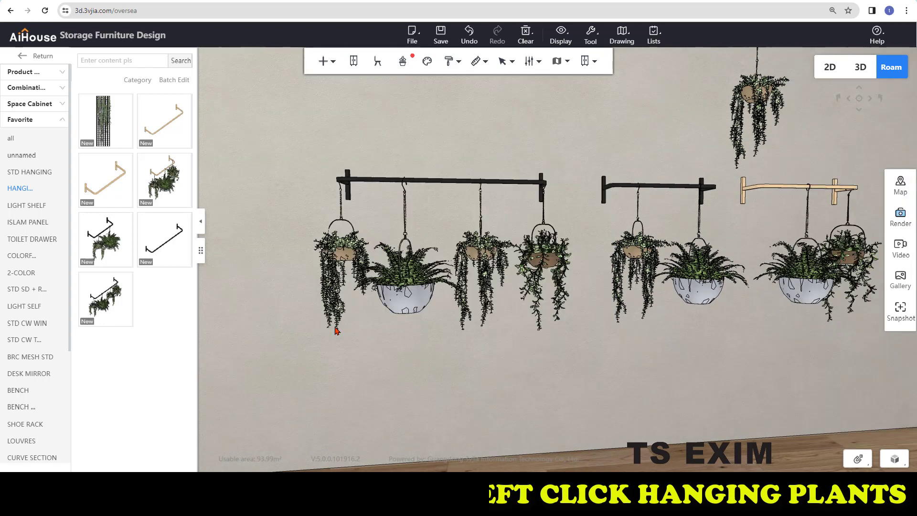
Ungroup the four-plant black hanging rack, accept the ungroup warning and deselect everything
left_click(350, 261)
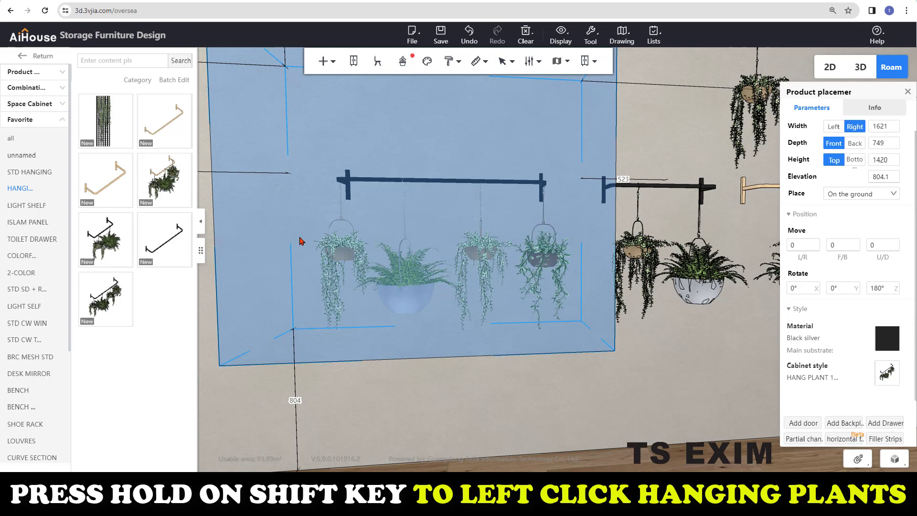
left_click(313, 247, "shift")
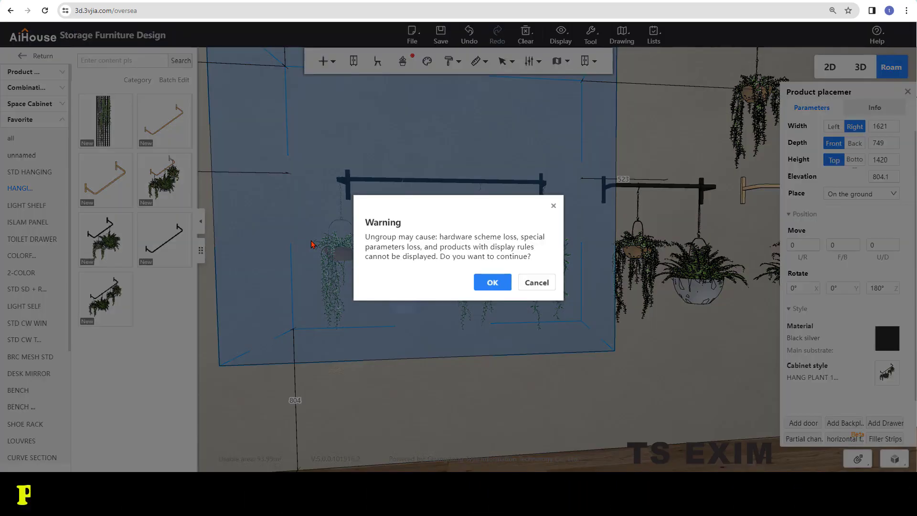
left_click(496, 280)
left_click(554, 391)
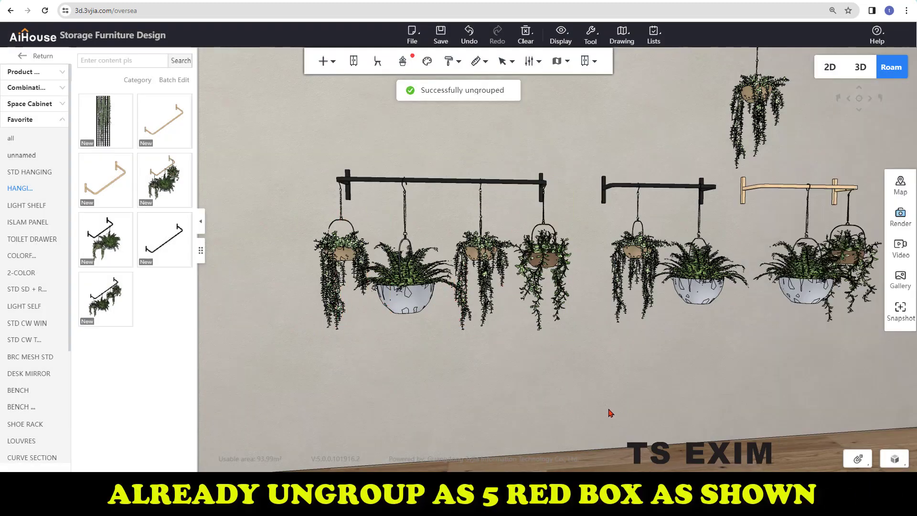
Set the elevation of the four-plant rack's black bar to 1800 and deselect it
left_click(358, 185)
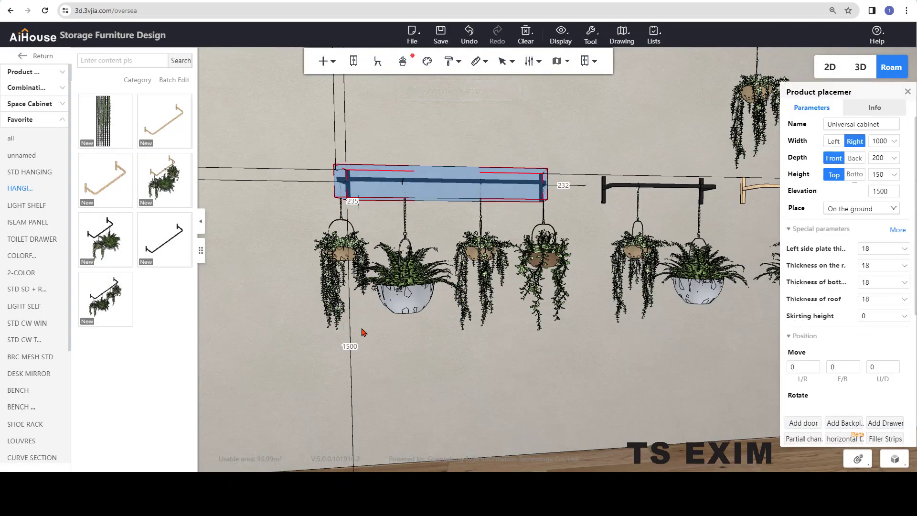
left_click(347, 346)
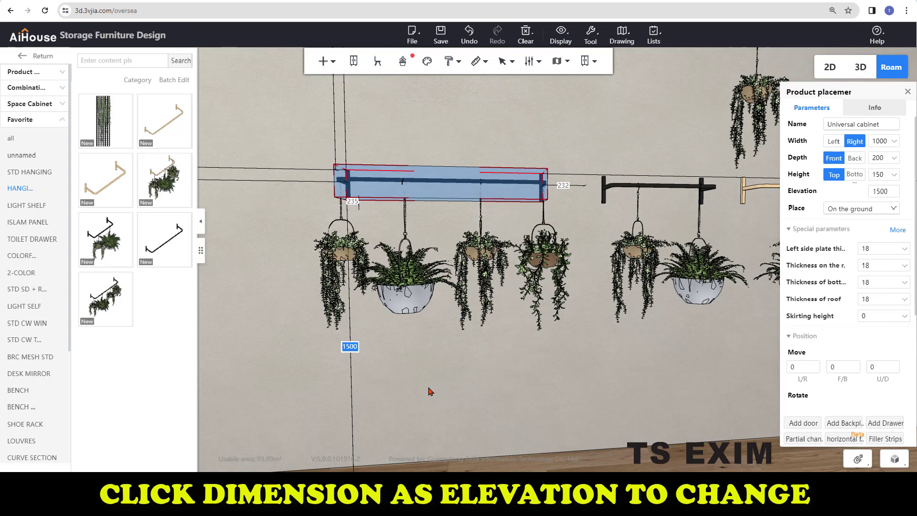
type("1800")
key("Return")
left_click(430, 392)
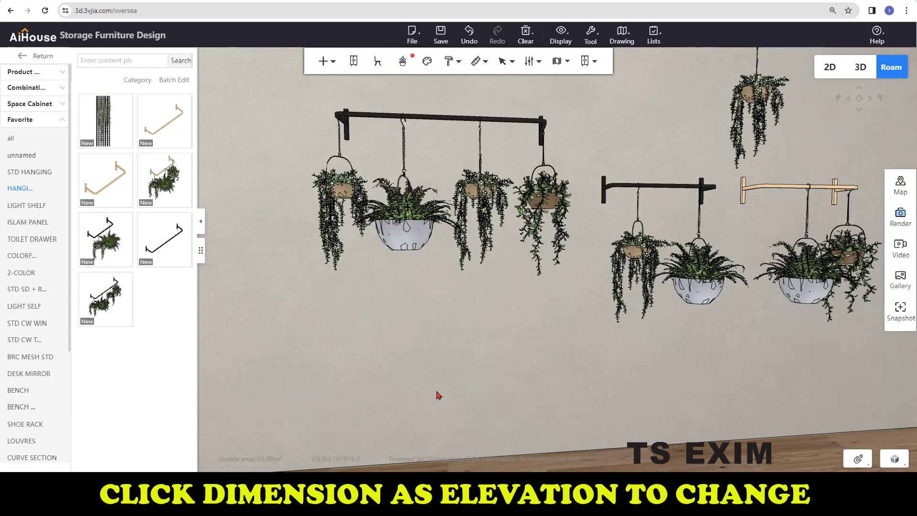
Place another black hanging rack with two plants from the favorites on the empty wall beyond the four-plant rack
mouse_move(437, 391)
left_mouse_down()
mouse_move(450, 386)
mouse_move(421, 388)
mouse_move(434, 378)
left_mouse_up()
right_click_drag(447, 373, 488, 377)
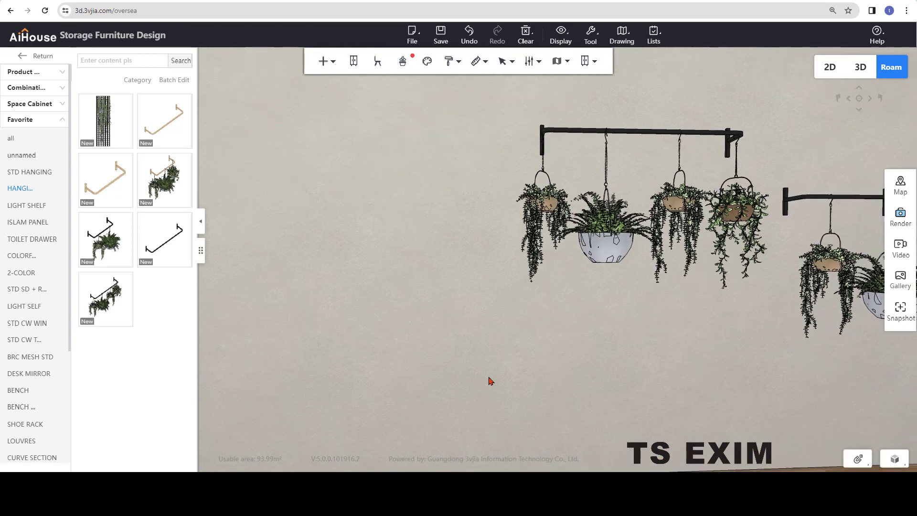
left_click(106, 233)
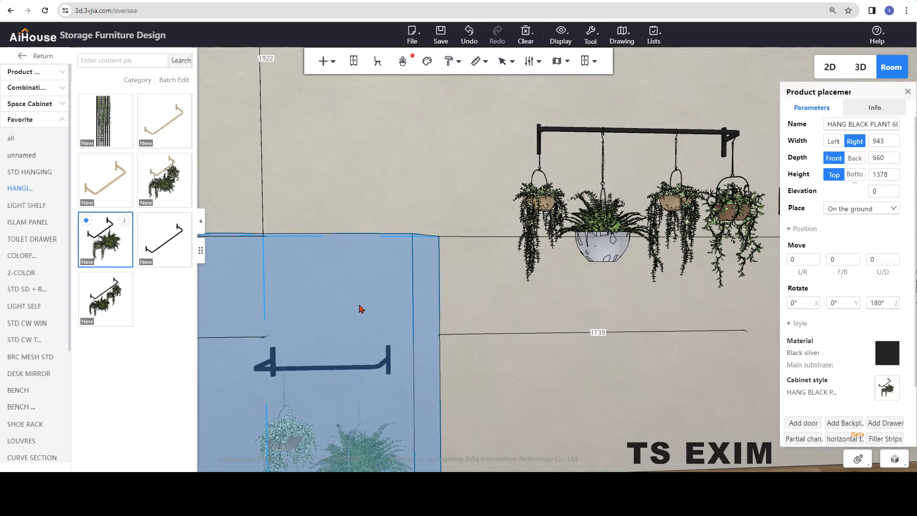
scroll(503, 392, "up", 3)
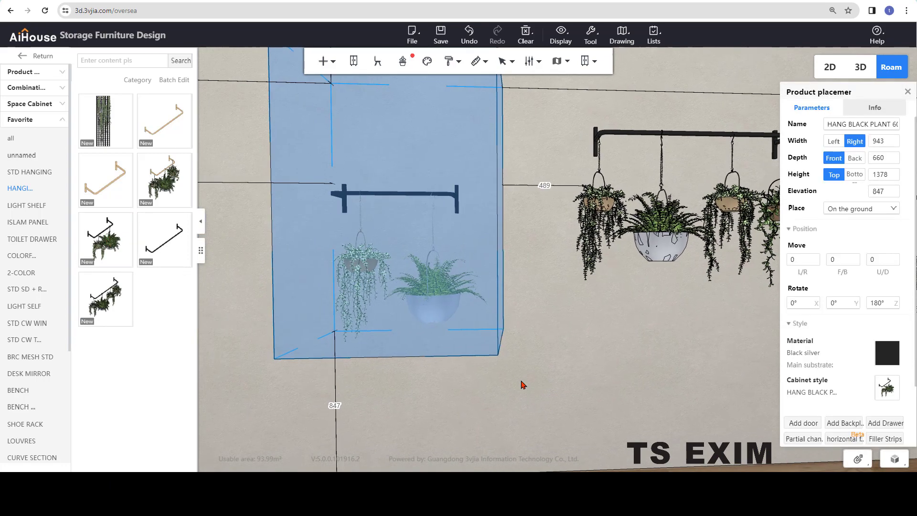
right_click_drag(557, 376, 554, 364)
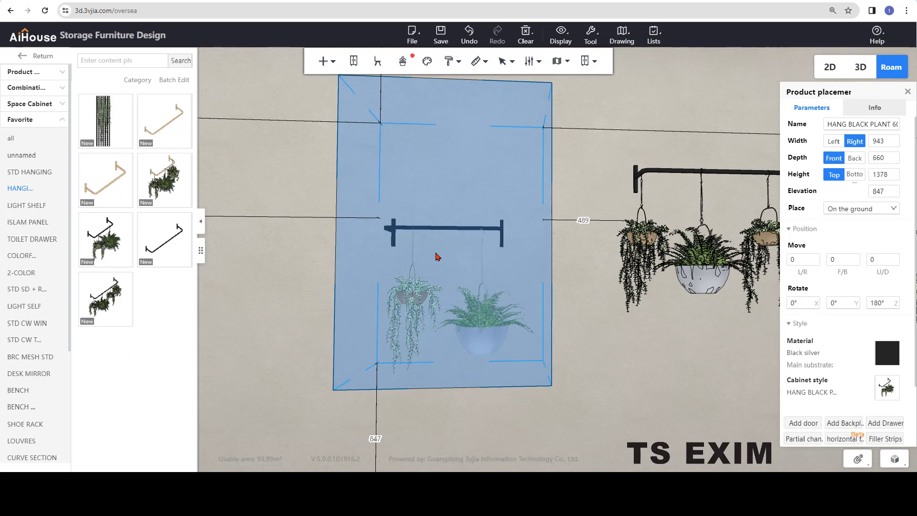
Ungroup the newly placed two-plant black rack, accept the ungroup warning and deselect it
key("ctrl+shift+g")
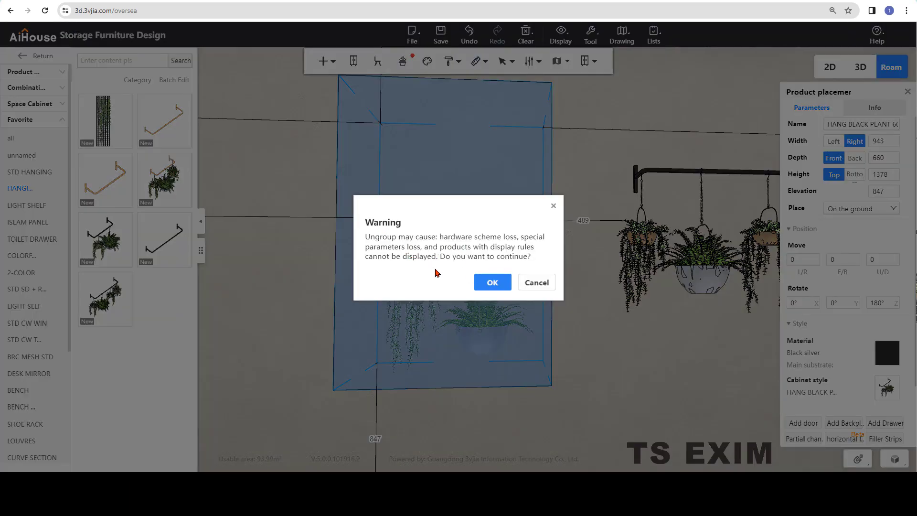
key("ctrl")
key("ctrl")
left_click(494, 288)
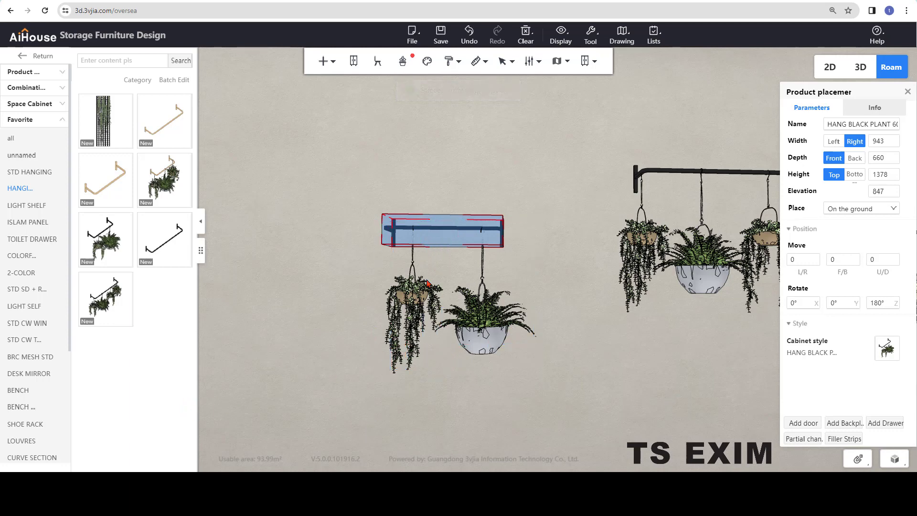
left_click(319, 303)
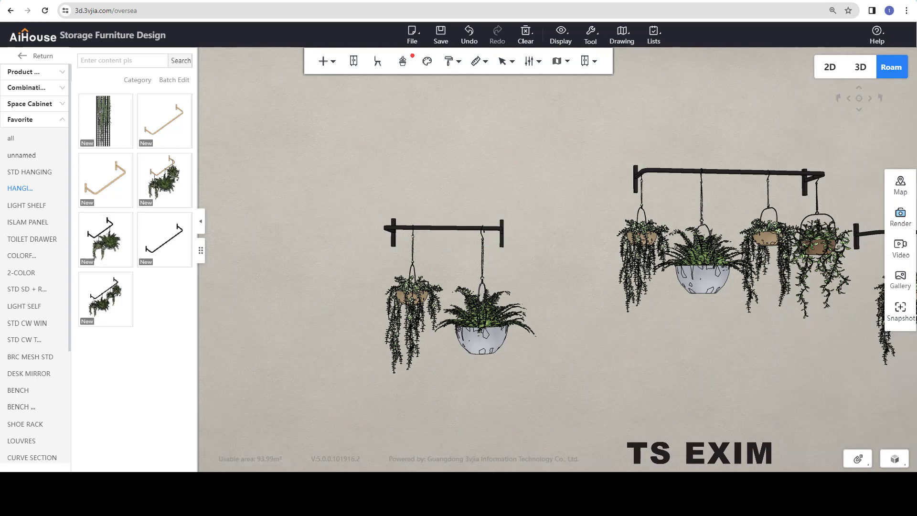
Set the elevation of the newest two-plant rack's black bar to 1000
left_click(436, 229)
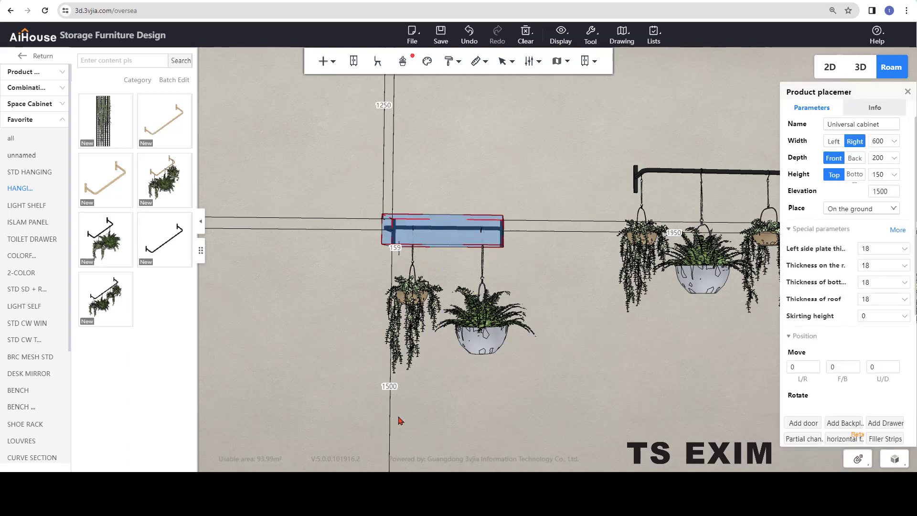
left_click(389, 386)
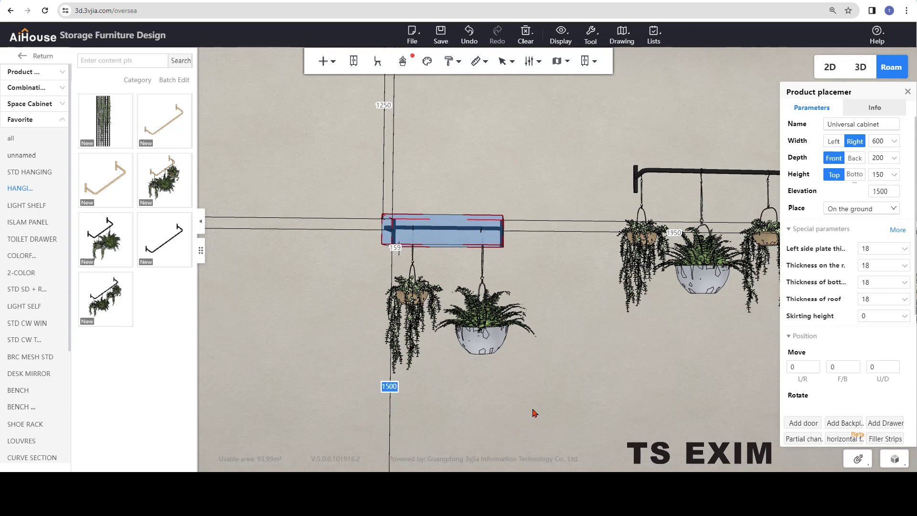
type("1000")
key("Return")
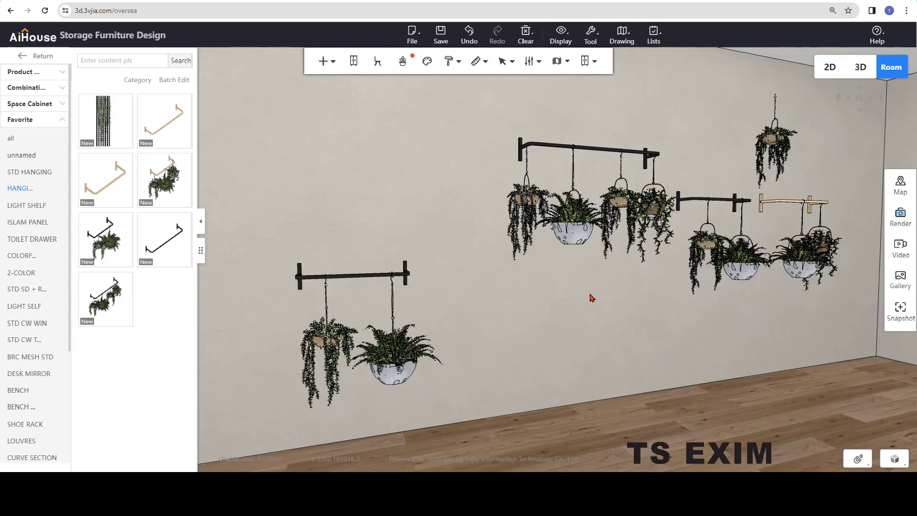